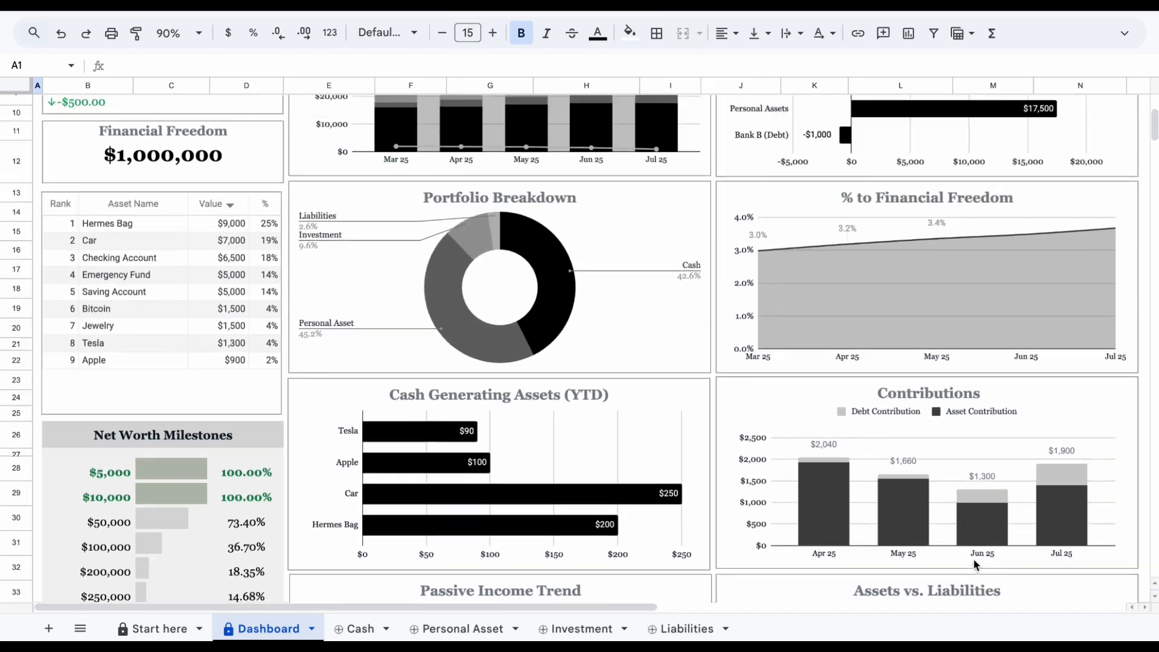
Step: Look through the tracker's dashboards, going from Personal Asset to Investment
{"action": "left_click", "coordinate": [632, 316]}
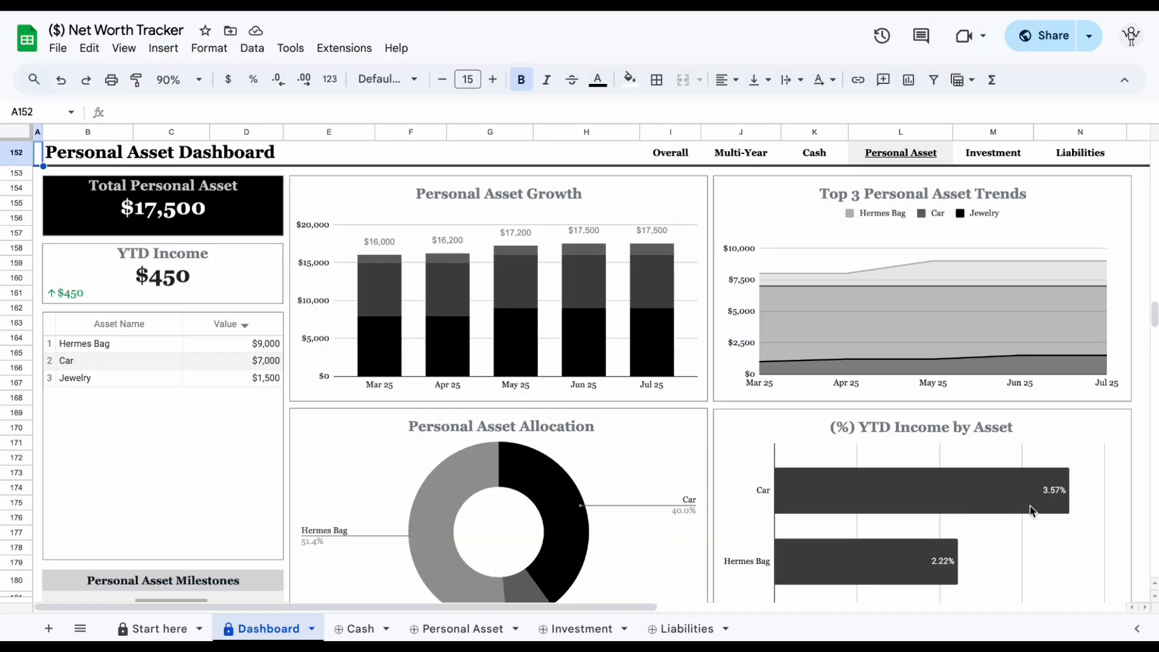
{"action": "left_click", "coordinate": [993, 154]}
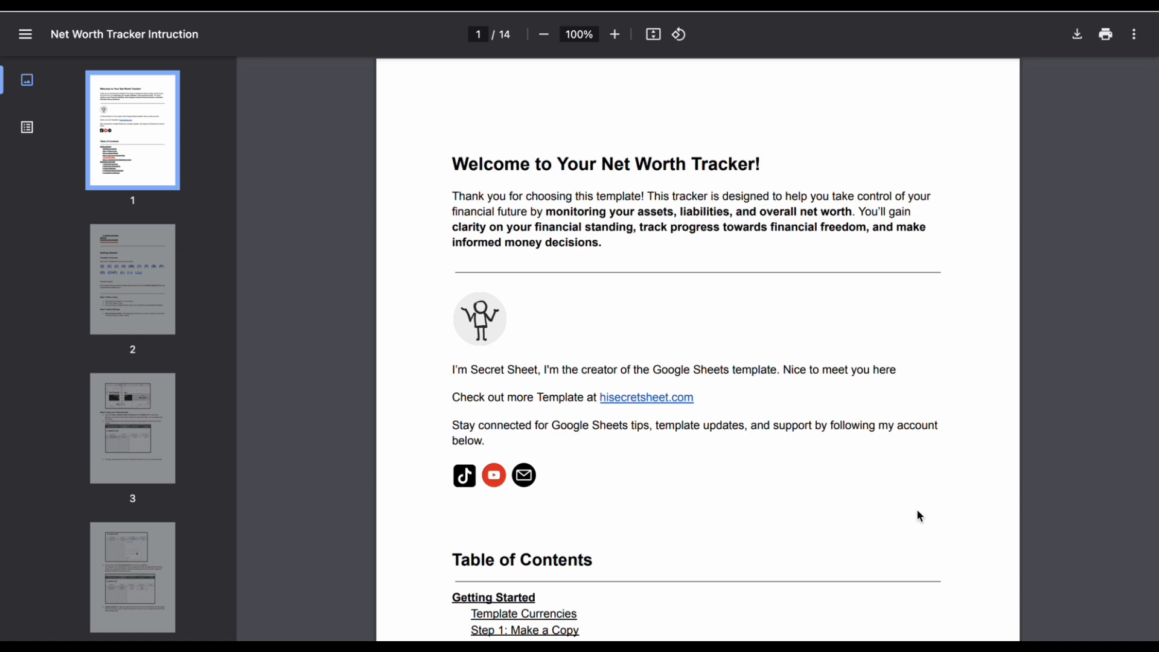
Step: Look through the Net Worth Tracker instruction PDF, examining its table of contents and the Financial Tips & Insights section
{"action": "scroll", "coordinate": [918, 511], "scroll_direction": "down", "scroll_amount": 3}
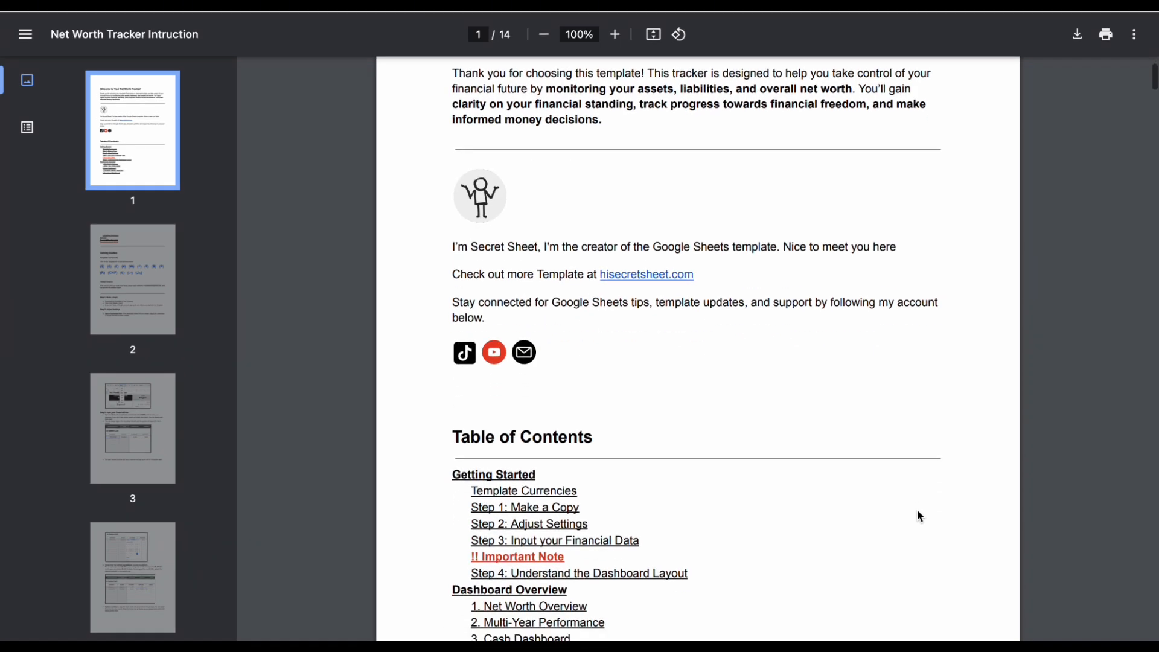
{"action": "scroll", "coordinate": [919, 516], "scroll_direction": "down", "scroll_amount": 1}
{"action": "scroll", "coordinate": [919, 516], "scroll_direction": "down", "scroll_amount": 3}
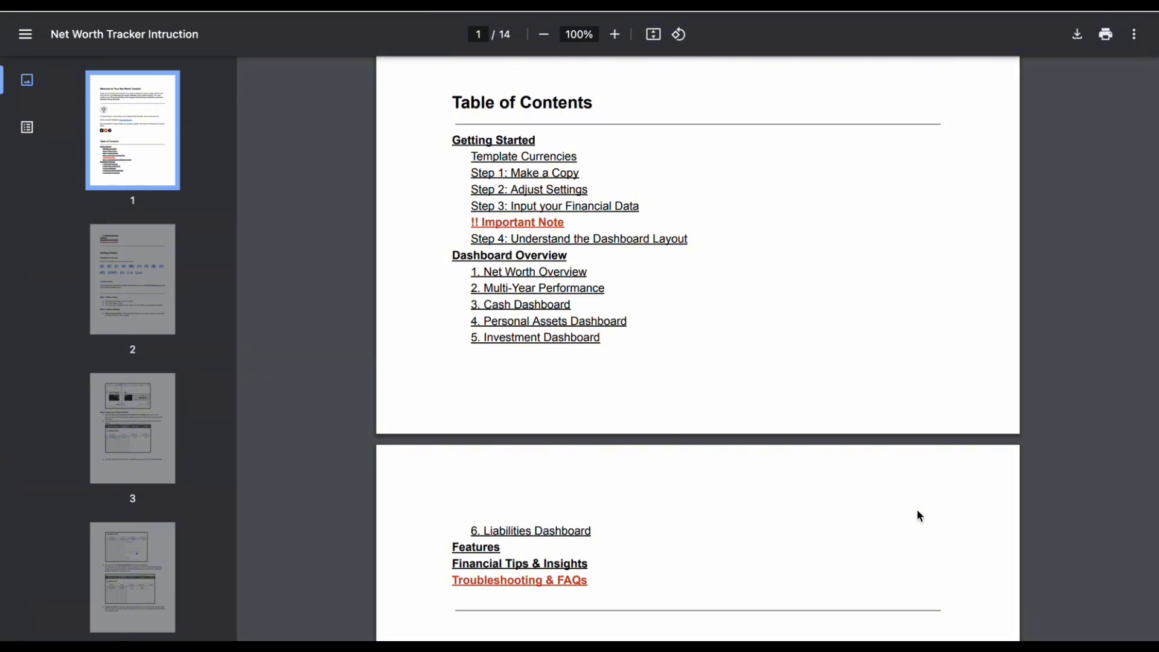
{"action": "left_click", "coordinate": [531, 140]}
{"action": "scroll", "coordinate": [754, 152], "scroll_direction": "up", "scroll_amount": 6}
{"action": "left_click", "coordinate": [571, 575]}
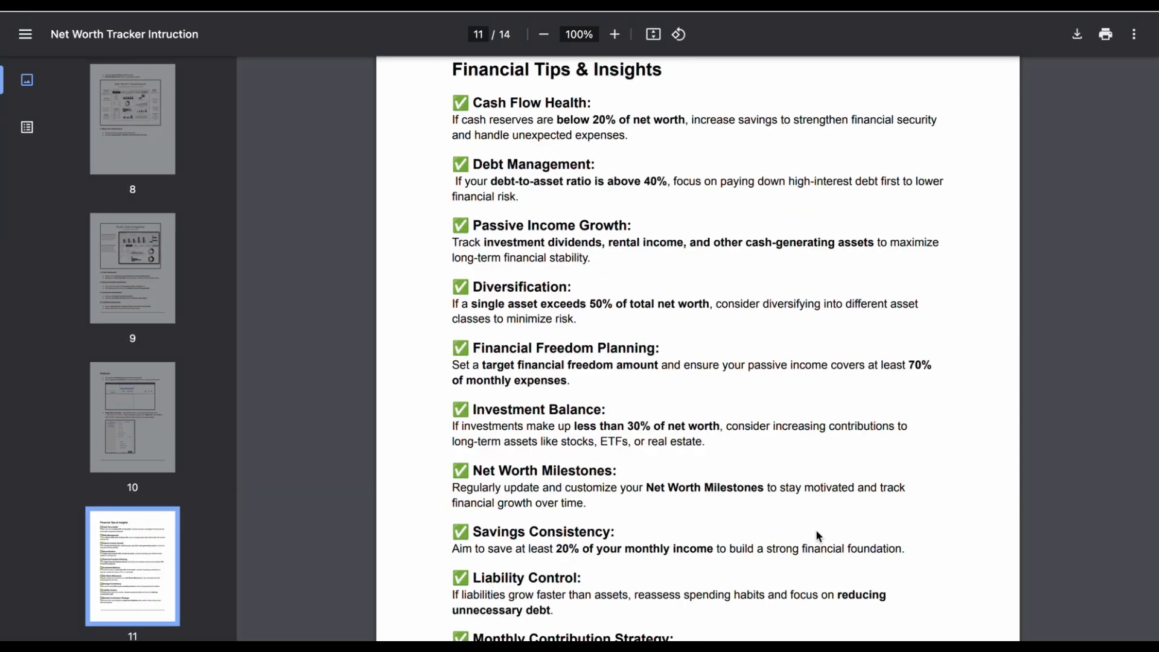
{"action": "scroll", "coordinate": [816, 530], "scroll_direction": "down", "scroll_amount": 3}
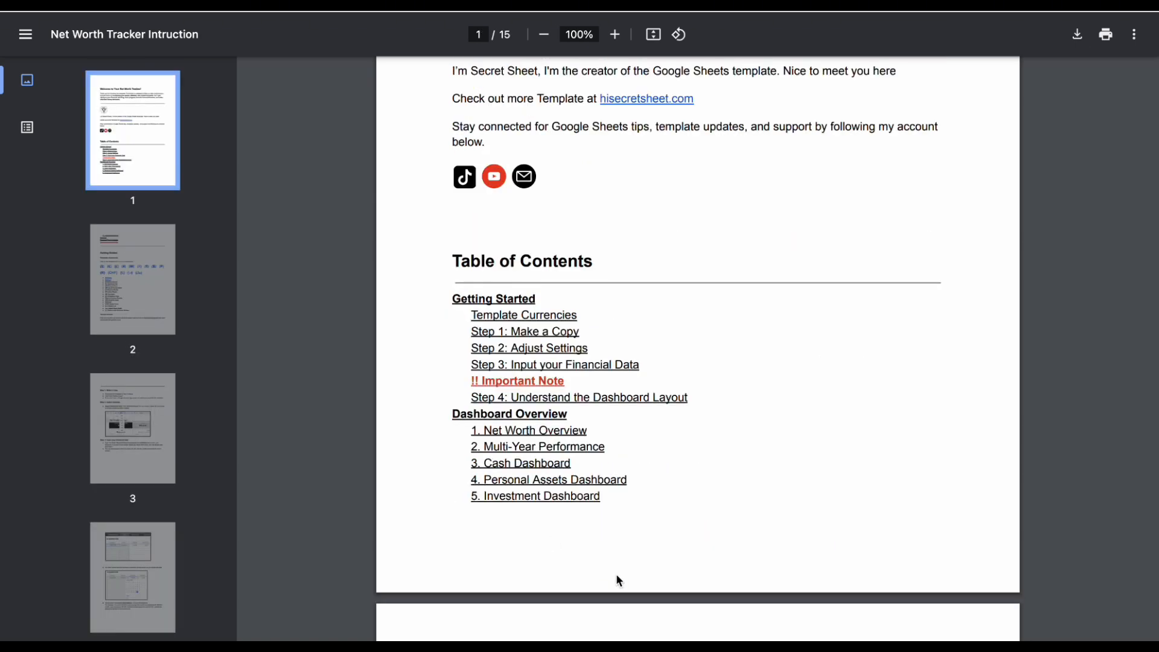
Step: Open the dollar template link under Template Currencies in the instruction PDF and make a copy of the ($) Net Worth Tracker
{"action": "scroll", "coordinate": [619, 580], "scroll_direction": "down", "scroll_amount": 2}
{"action": "scroll", "coordinate": [619, 580], "scroll_direction": "down", "scroll_amount": 10}
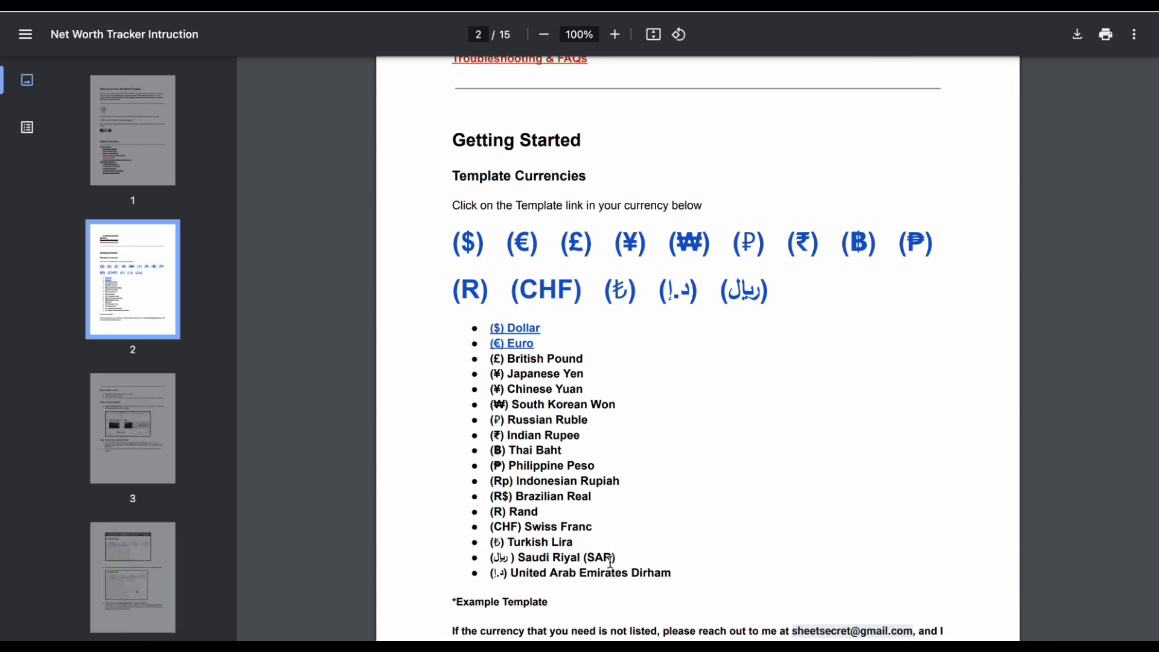
{"action": "left_click", "coordinate": [470, 257]}
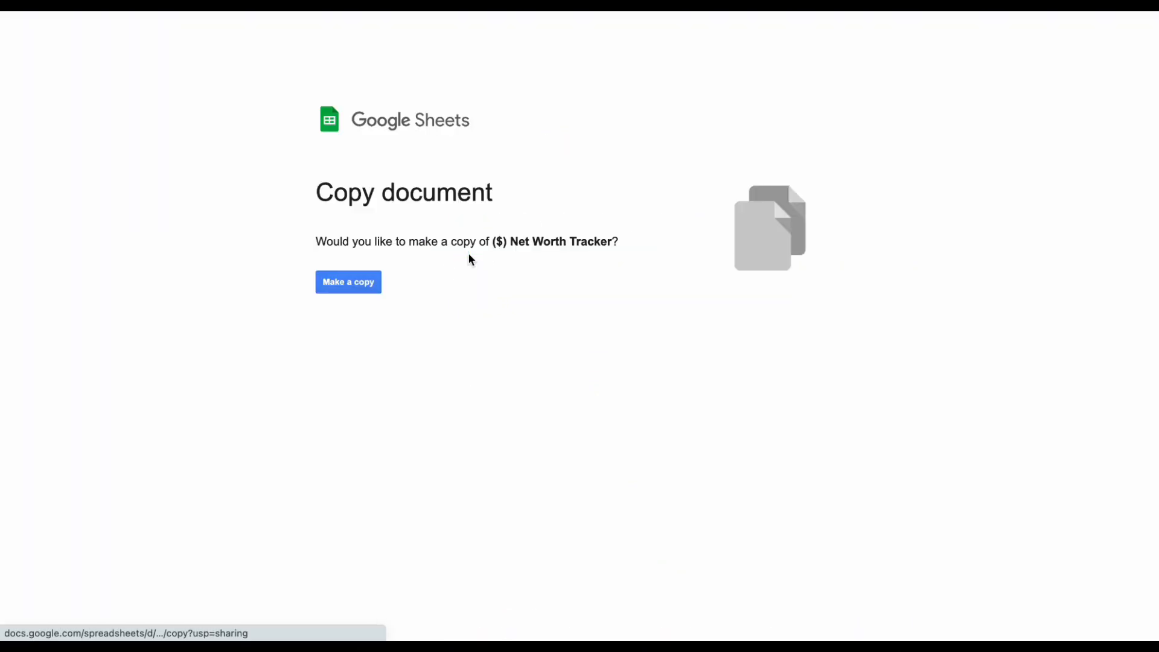
{"action": "left_click", "coordinate": [370, 285]}
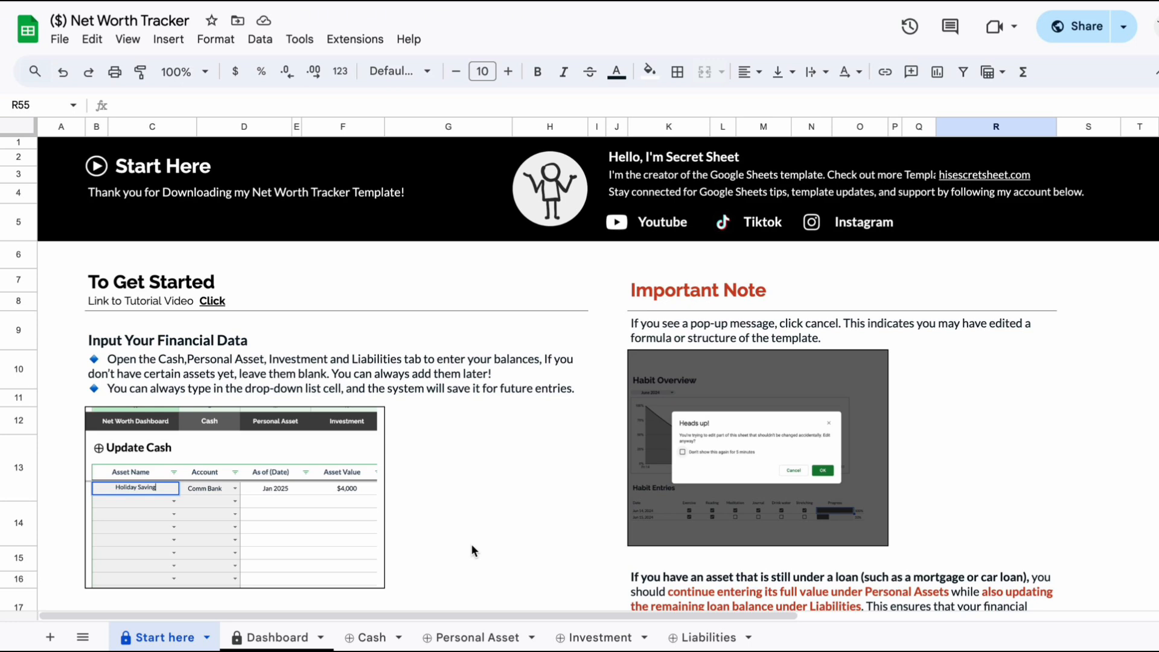
Step: Read the Start here sheet's guidance on entering data, the financial freedom goal, balance updates and financial tips
{"action": "scroll", "coordinate": [472, 544], "scroll_direction": "down", "scroll_amount": 5}
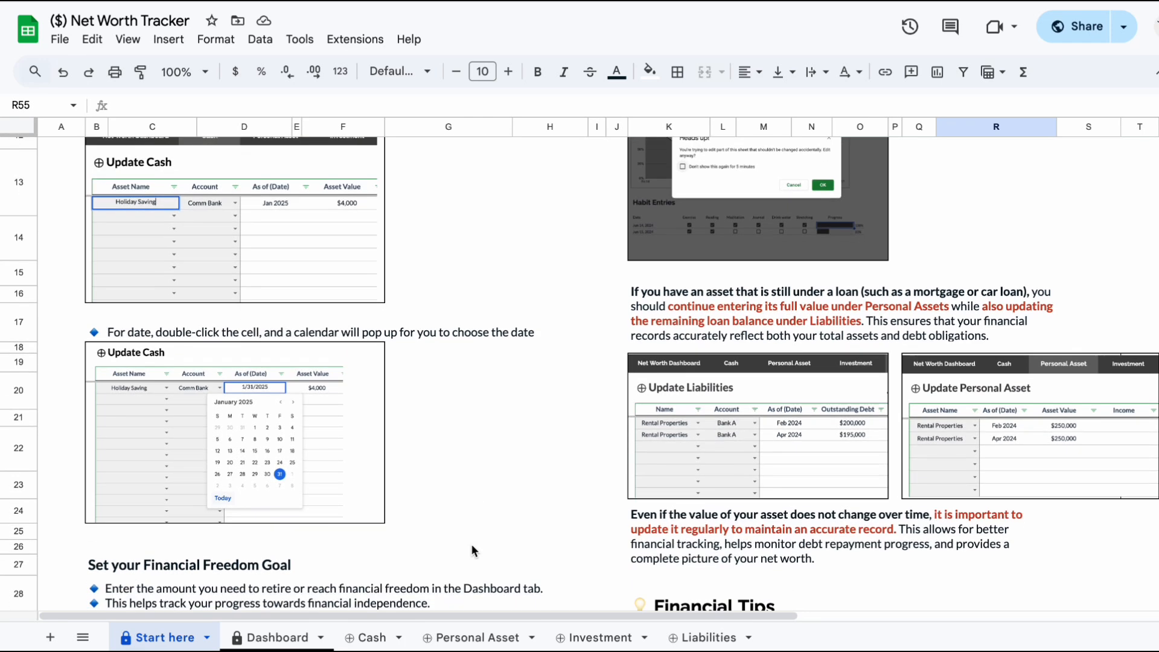
{"action": "scroll", "coordinate": [472, 545], "scroll_direction": "down", "scroll_amount": 6}
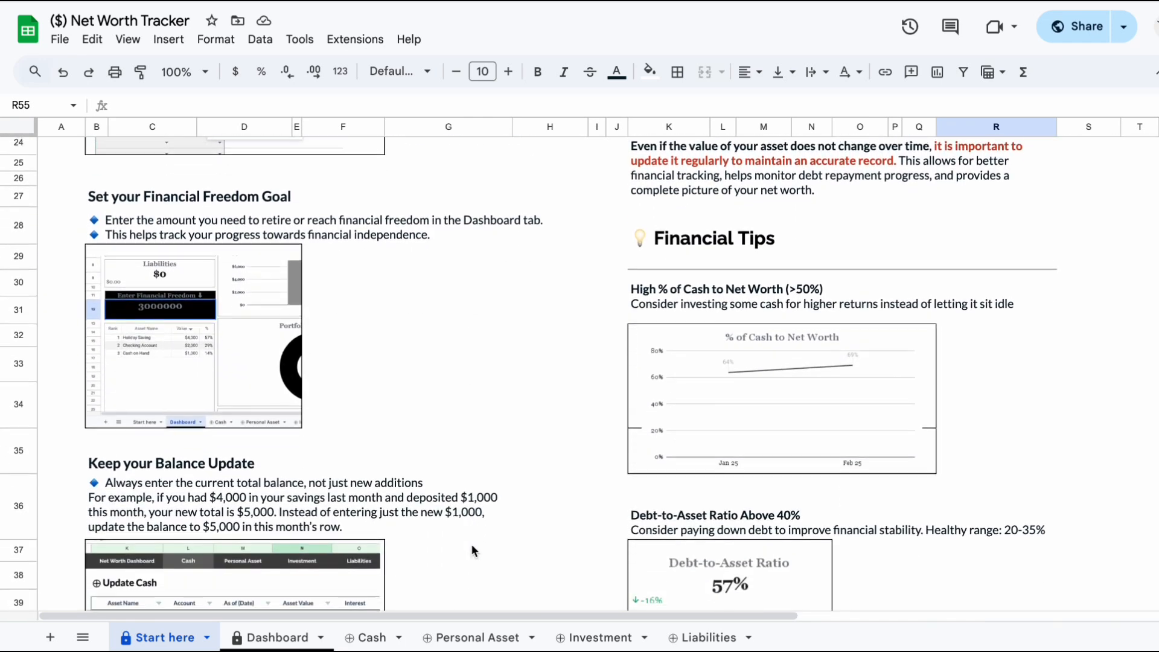
{"action": "scroll", "coordinate": [472, 546], "scroll_direction": "down", "scroll_amount": 1}
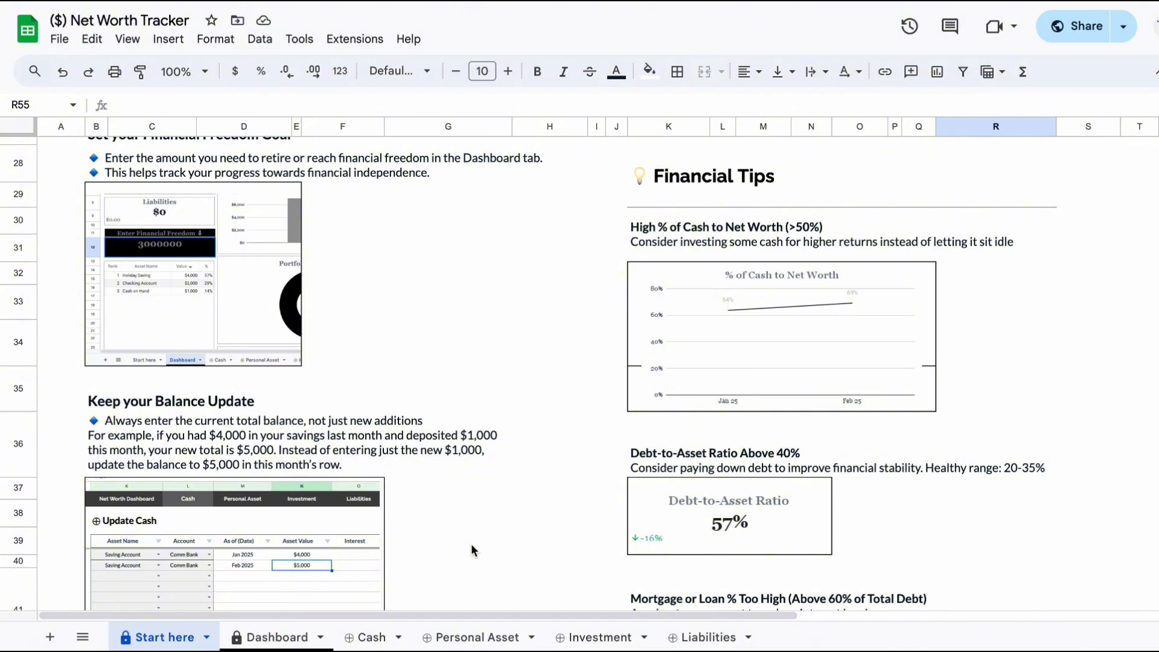
{"action": "scroll", "coordinate": [471, 545], "scroll_direction": "down", "scroll_amount": 1}
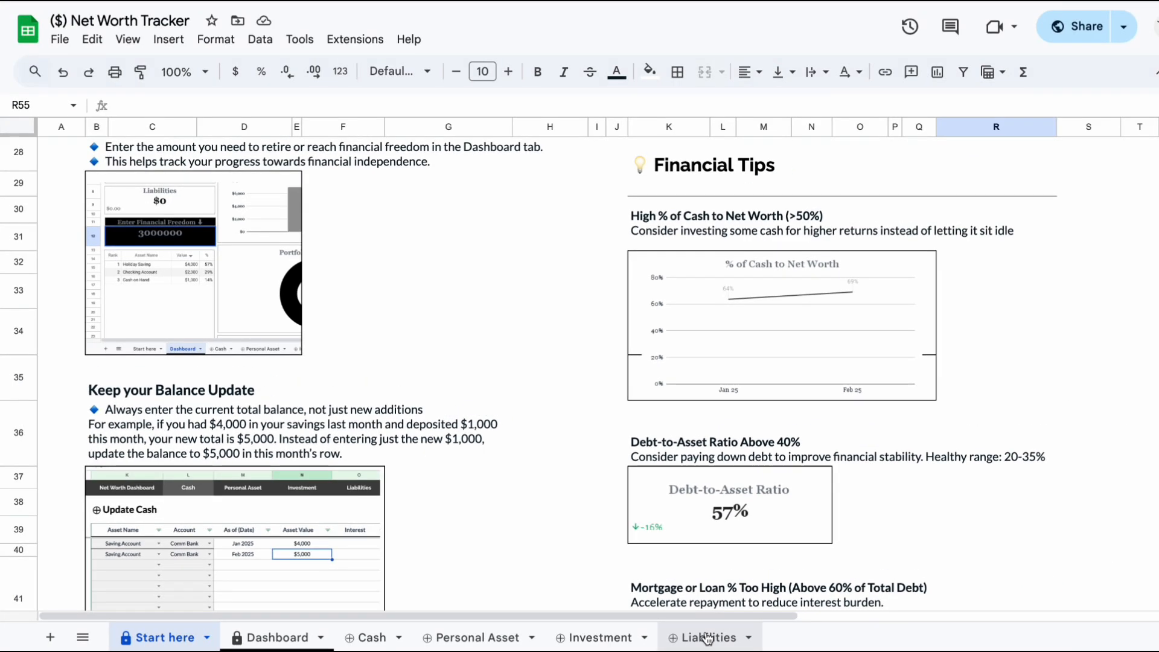
Step: On the Cash sheet, enter Emergency Fund as the first row's asset name and Bank A as its account
{"action": "left_click", "coordinate": [384, 641]}
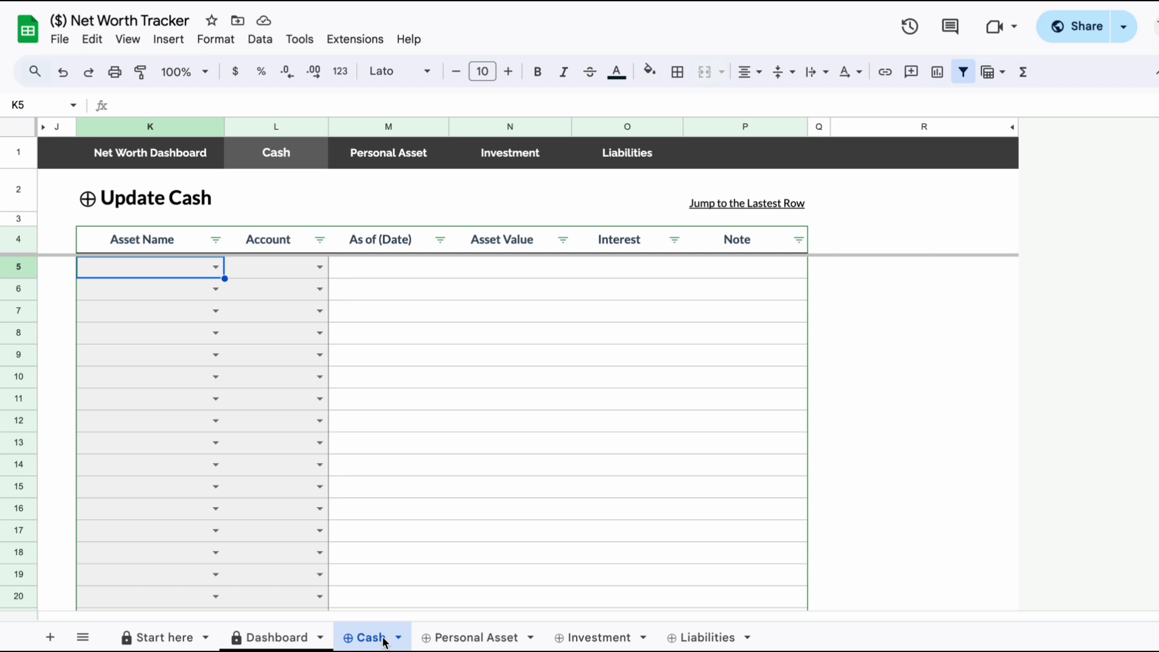
{"action": "left_click", "coordinate": [215, 266]}
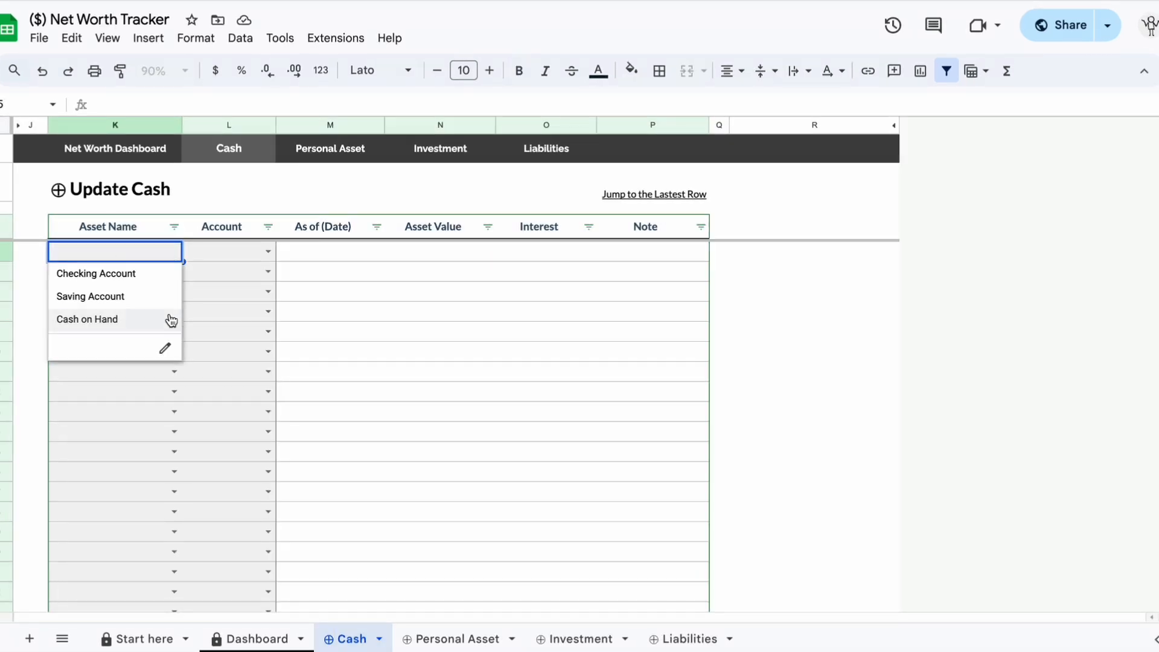
{"action": "type", "text": "Emergency Fund"}
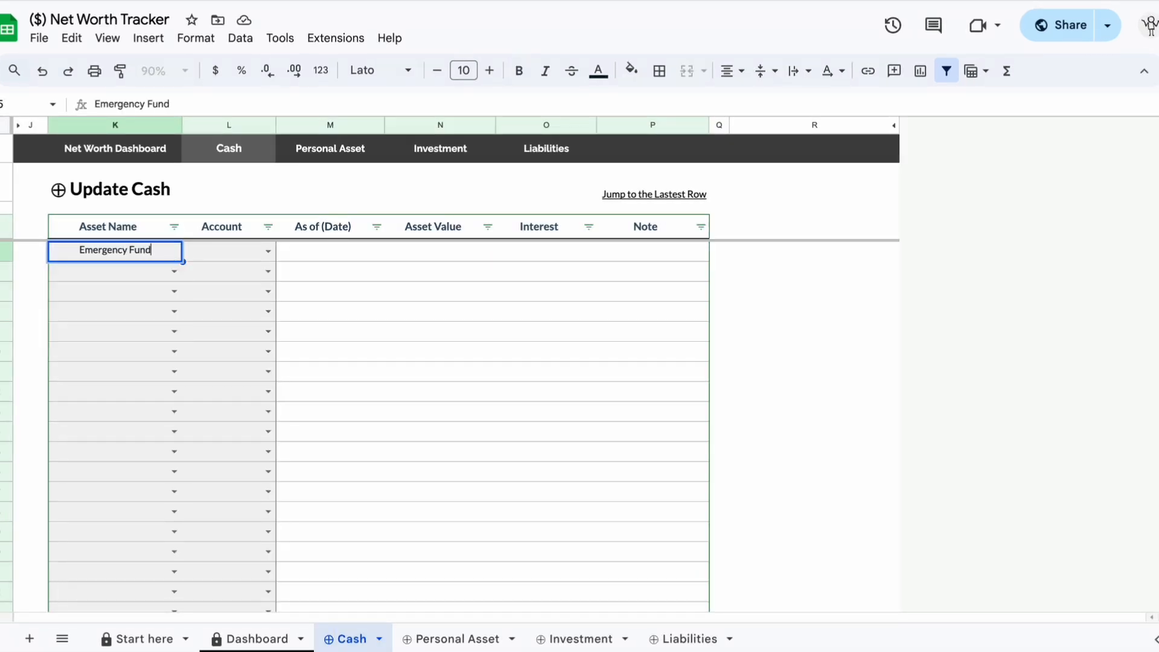
{"action": "key", "text": "Return"}
{"action": "key", "text": "Return"}
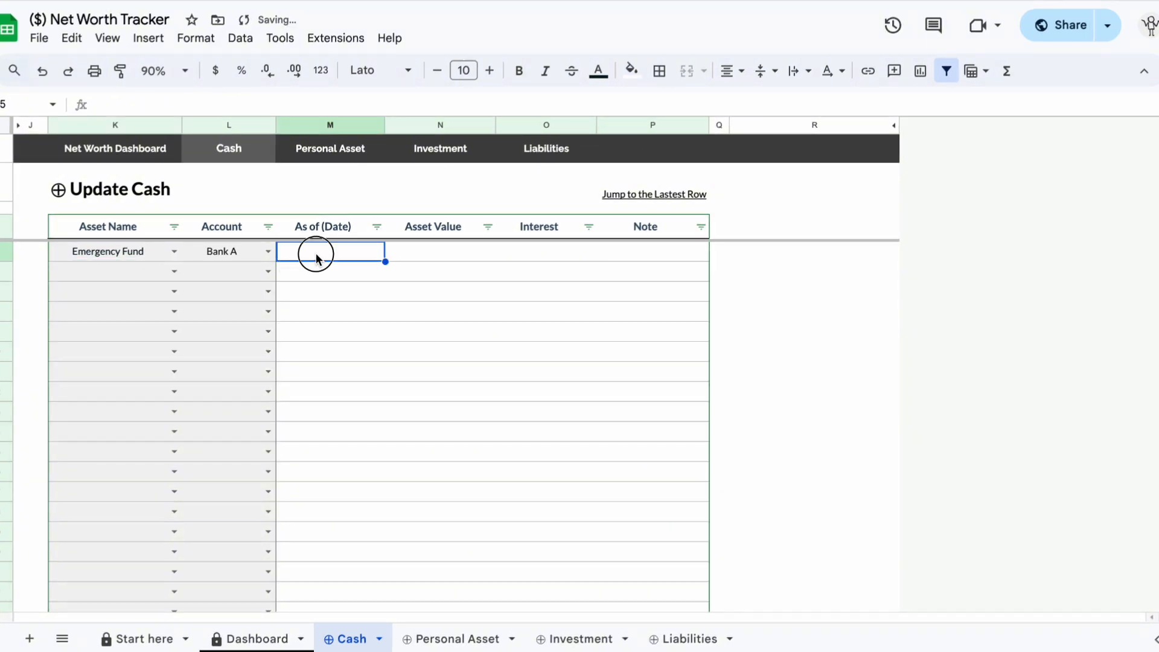
Step: Date the Emergency Fund row today in March 2025 and set its asset value to 4,000
{"action": "double_click", "coordinate": [317, 252]}
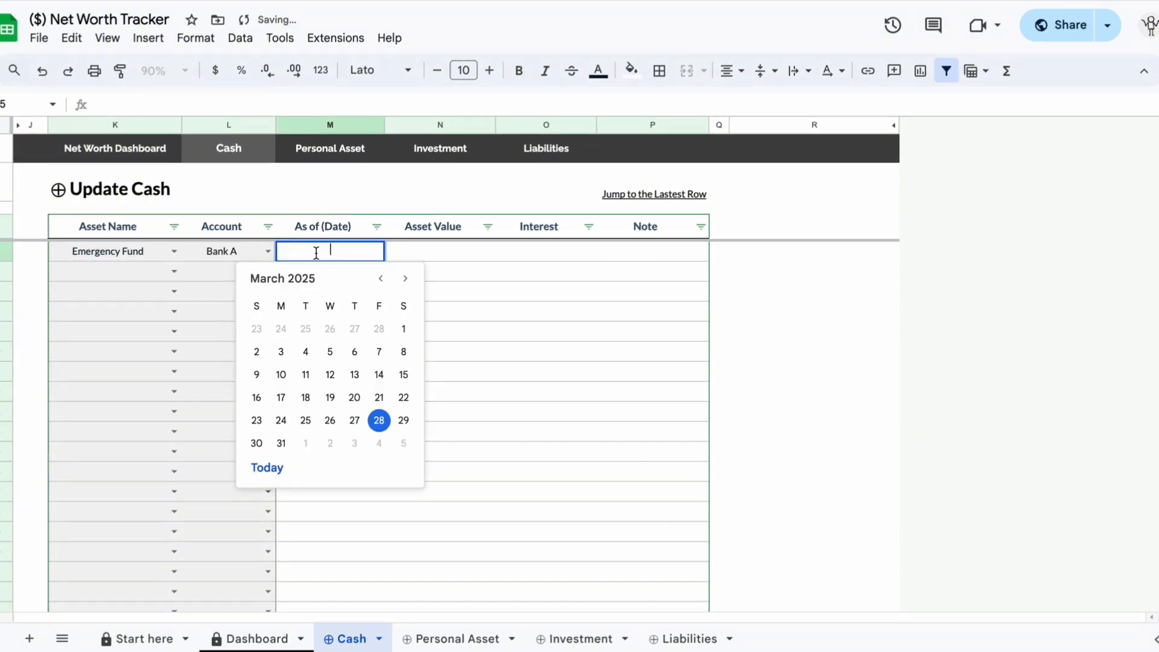
{"action": "left_click", "coordinate": [281, 466]}
{"action": "key", "text": "Tab"}
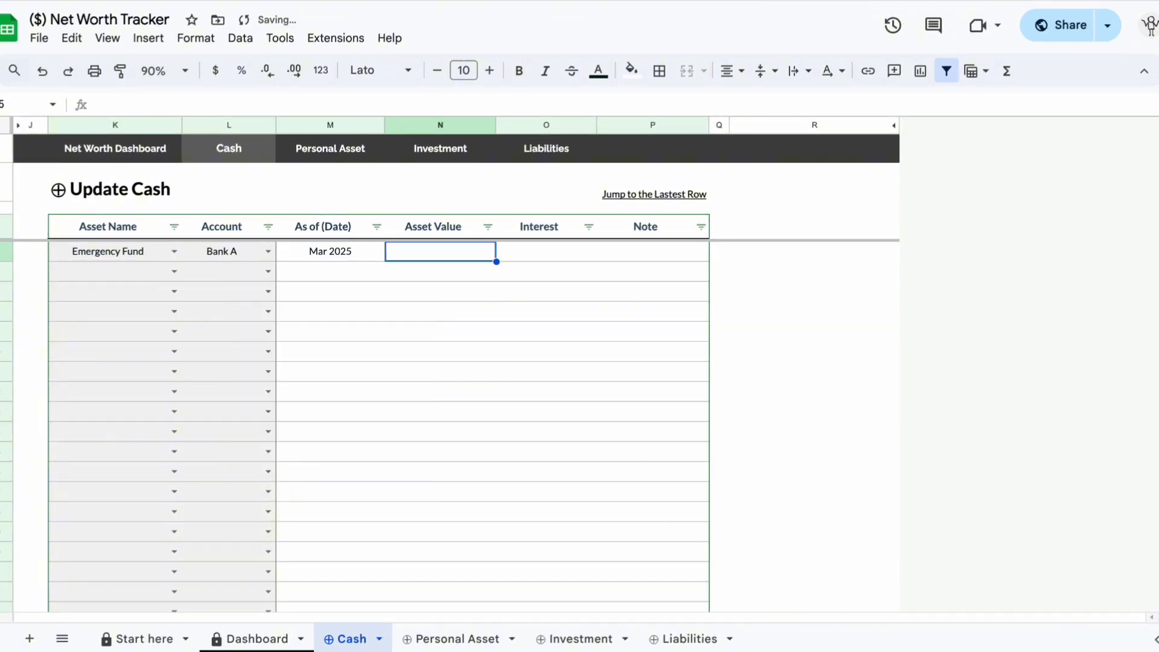
{"action": "type", "text": "4,000"}
{"action": "key", "text": "Tab"}
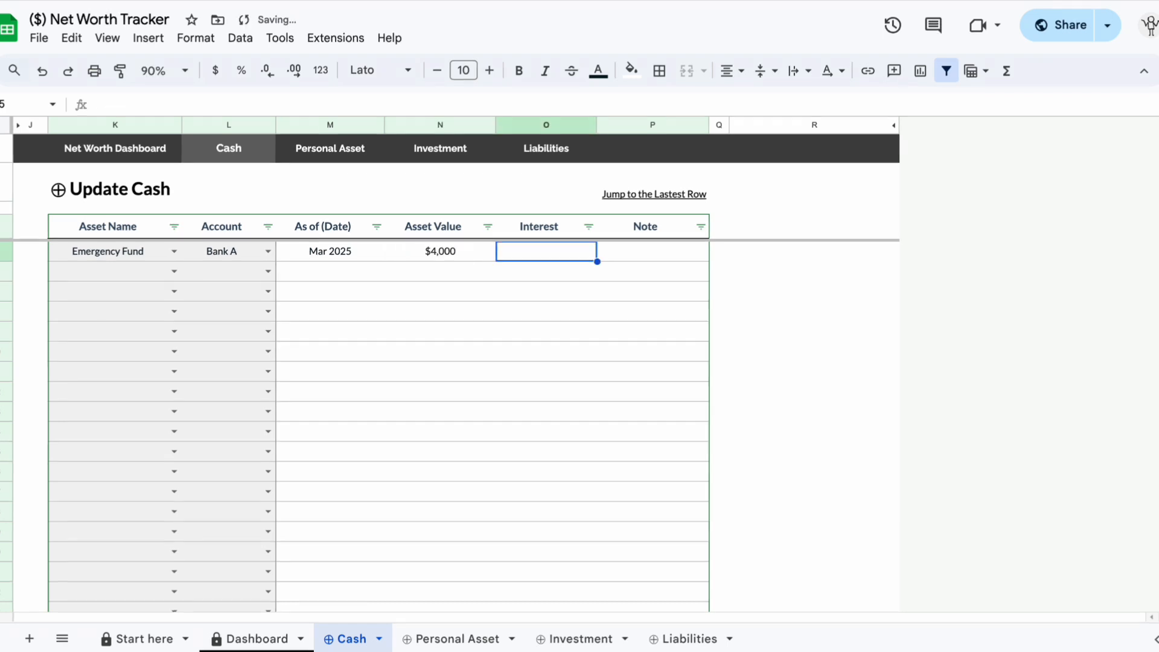
Step: Enter 25 as the interest for the Emergency Fund row, then clear that cell
{"action": "type", "text": "25"}
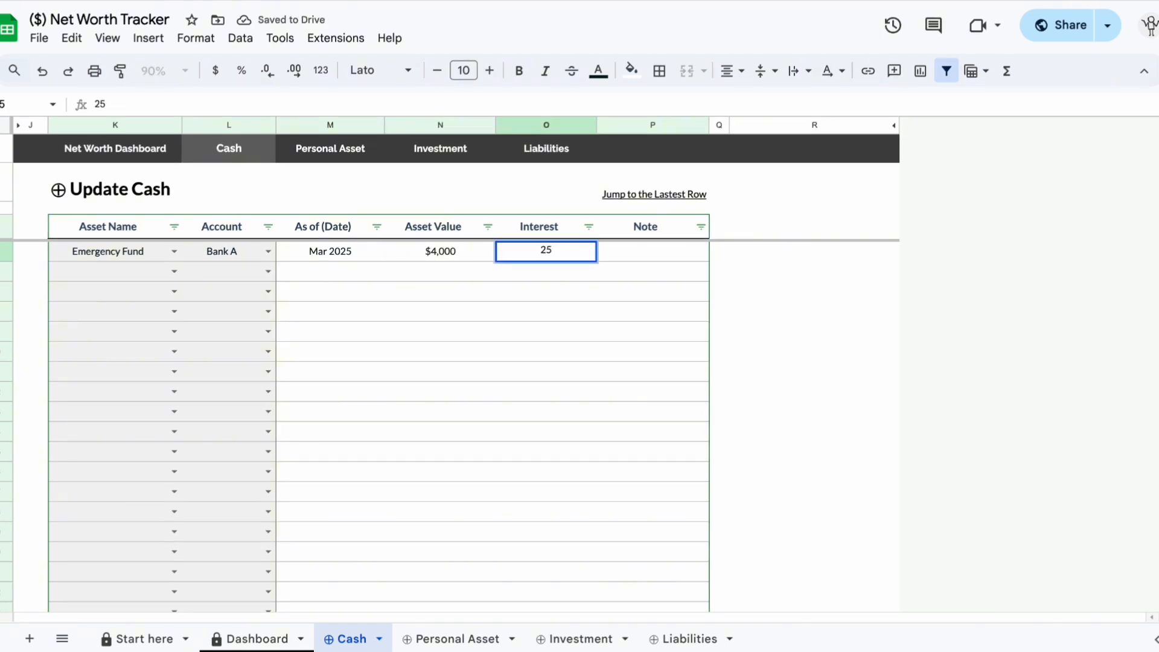
{"action": "left_click", "coordinate": [574, 259]}
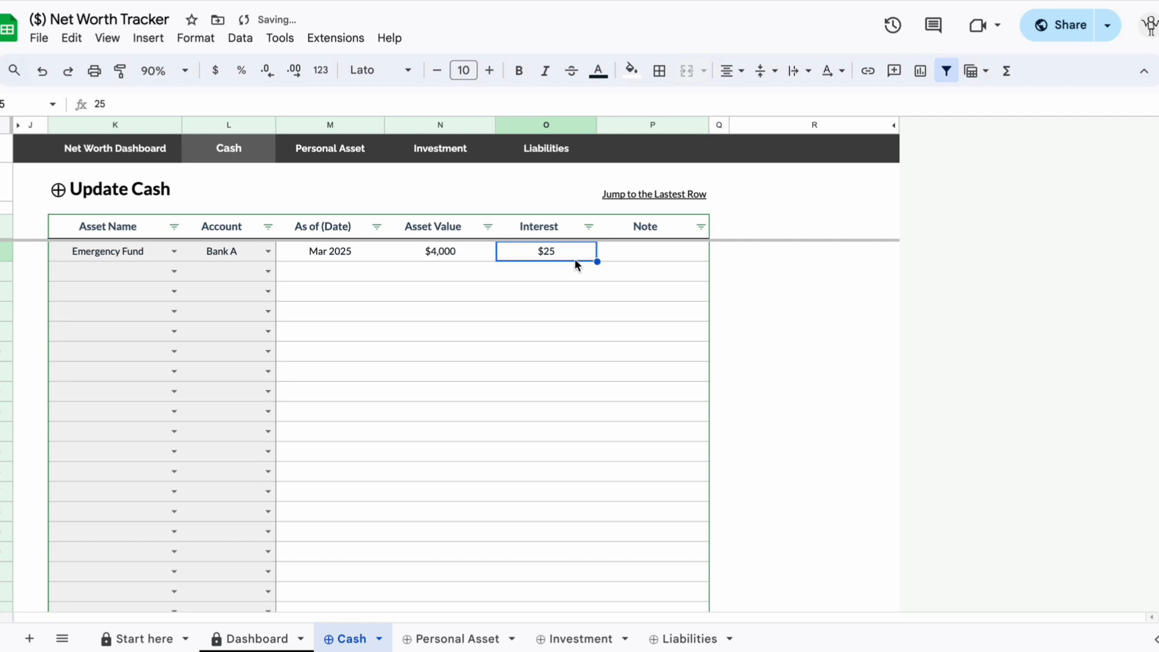
{"action": "key", "text": "Delete"}
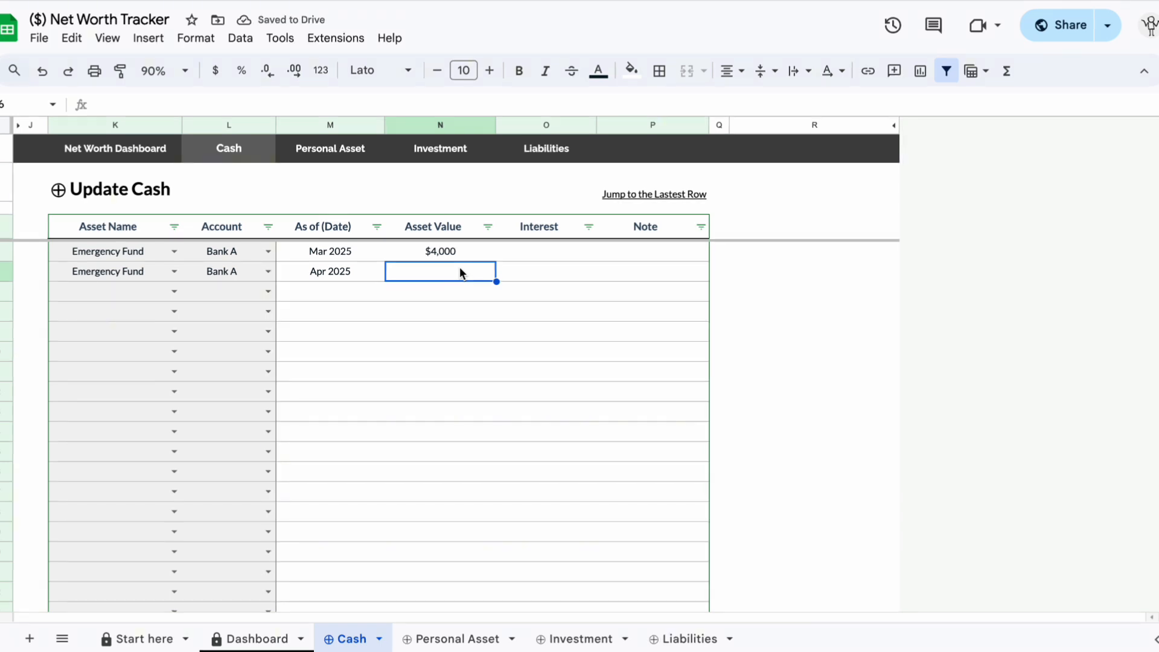
Step: Enter 5000 as the Emergency Fund's April 2025 asset value, and cancel the attempted edit of the protected part of the sheet
{"action": "type", "text": "5000"}
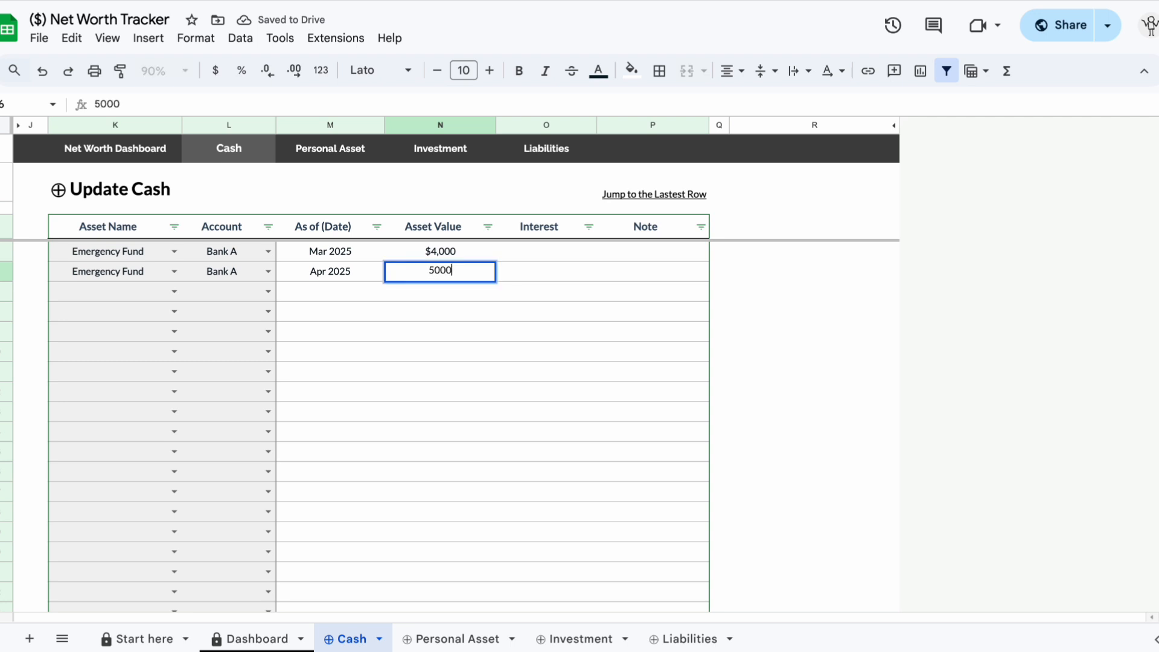
{"action": "key", "text": "ctrl+Return"}
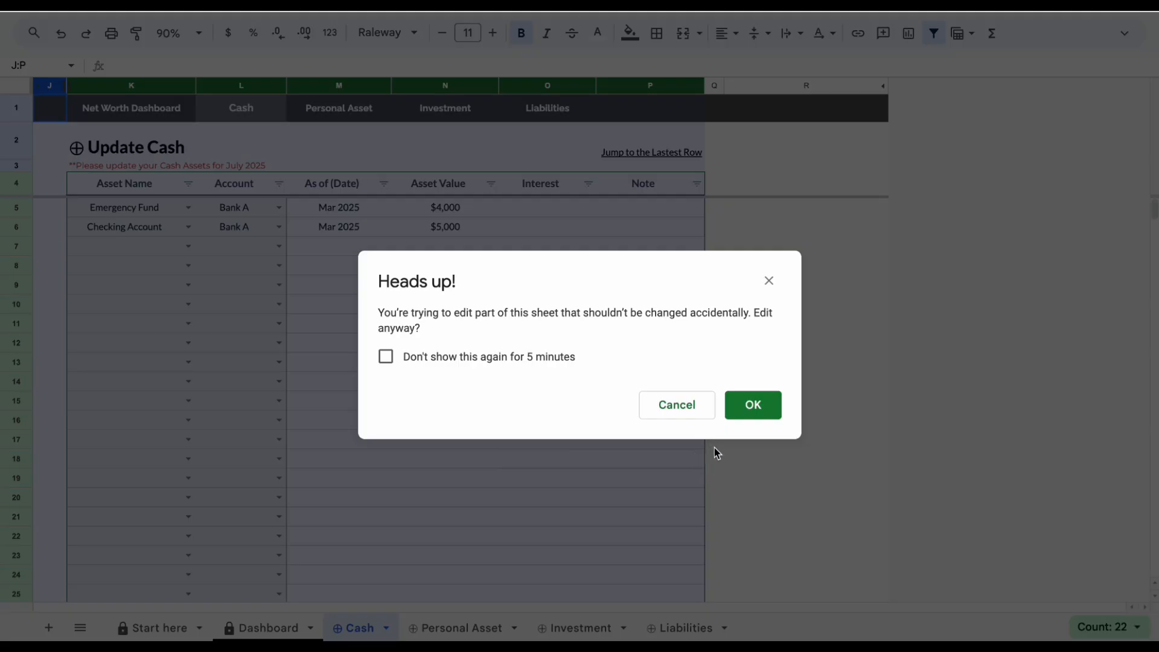
{"action": "left_click", "coordinate": [701, 416]}
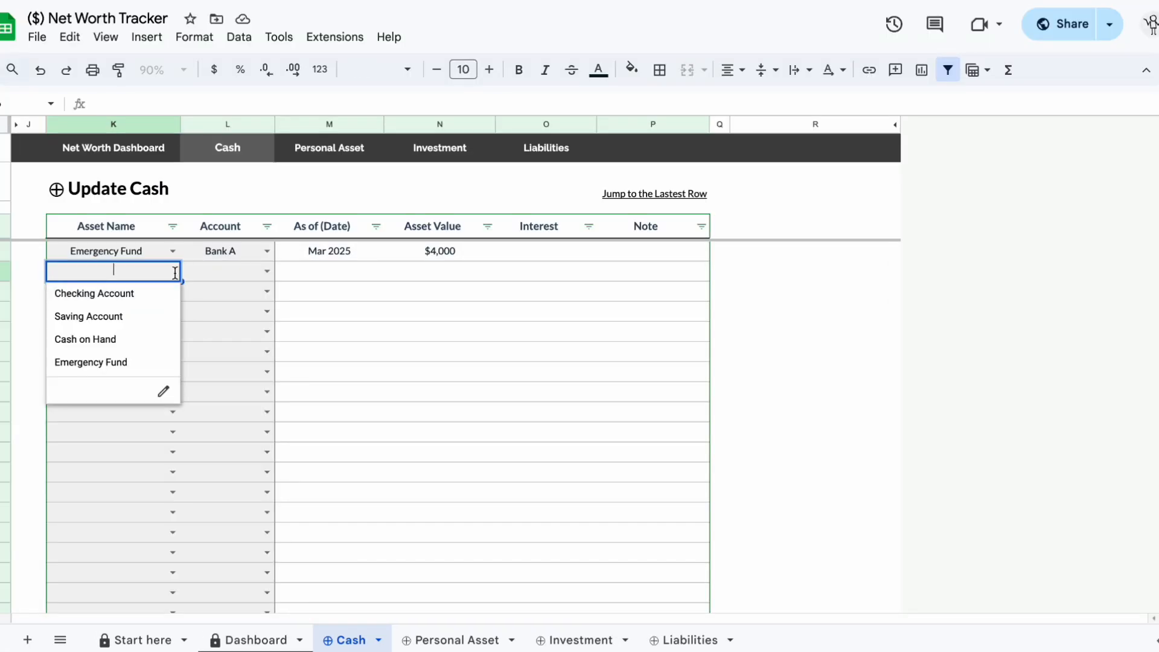
Step: Fill the second cash row with Checking Account, Bank A, Mar 2025 and an asset value of 2000
{"action": "left_click", "coordinate": [96, 292]}
{"action": "left_click", "coordinate": [261, 270]}
{"action": "left_click", "coordinate": [197, 293]}
{"action": "left_click", "coordinate": [469, 269]}
{"action": "type", "text": "2000"}
{"action": "key", "text": "Return"}
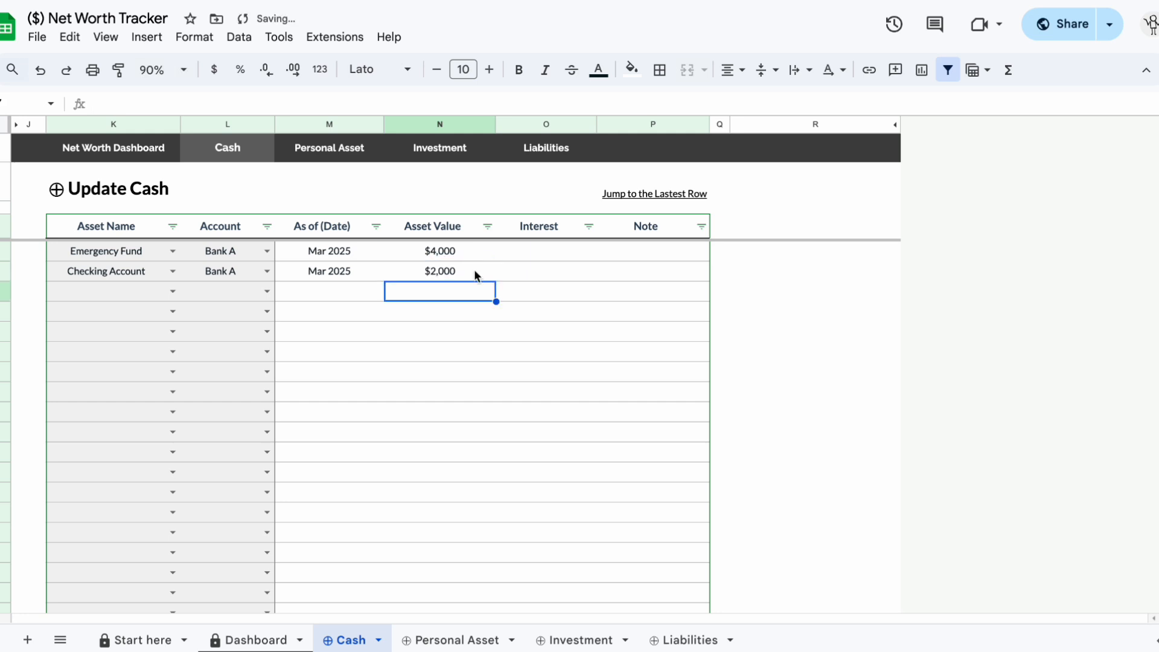
Step: Add March 2025 cash rows for Cash on Hand in Pouch at $500 and Saving Account in Bank B at $1,500
{"action": "left_click", "coordinate": [172, 291]}
{"action": "left_click", "coordinate": [103, 357]}
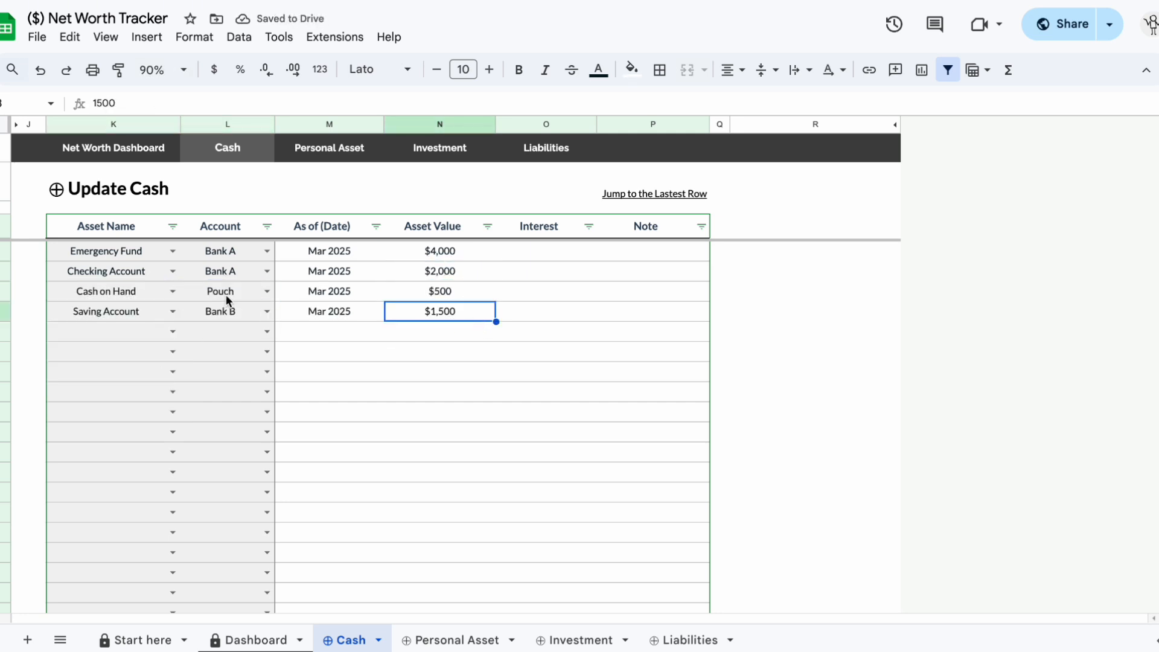
Step: Copy the asset names and accounts of the four March rows into the four empty rows directly below
{"action": "left_click_drag", "start_coordinate": [154, 250], "coordinate": [241, 313]}
{"action": "right_click", "coordinate": [260, 332]}
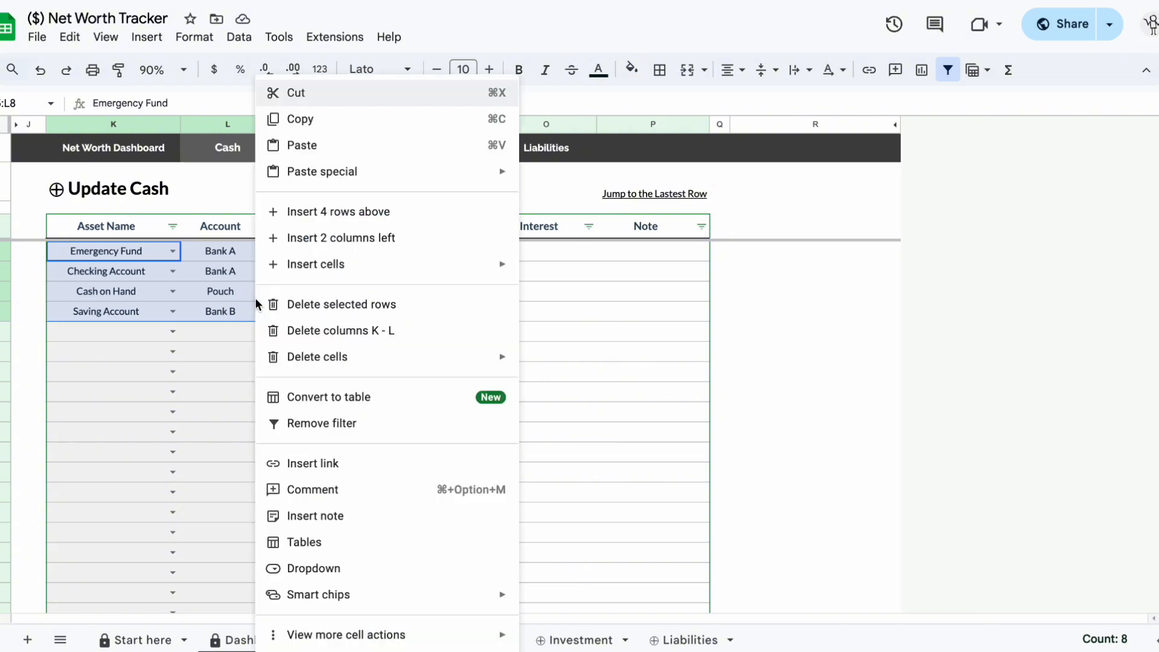
{"action": "left_click", "coordinate": [380, 120]}
{"action": "left_click", "coordinate": [150, 334]}
{"action": "right_click", "coordinate": [150, 334]}
{"action": "left_click", "coordinate": [268, 138]}
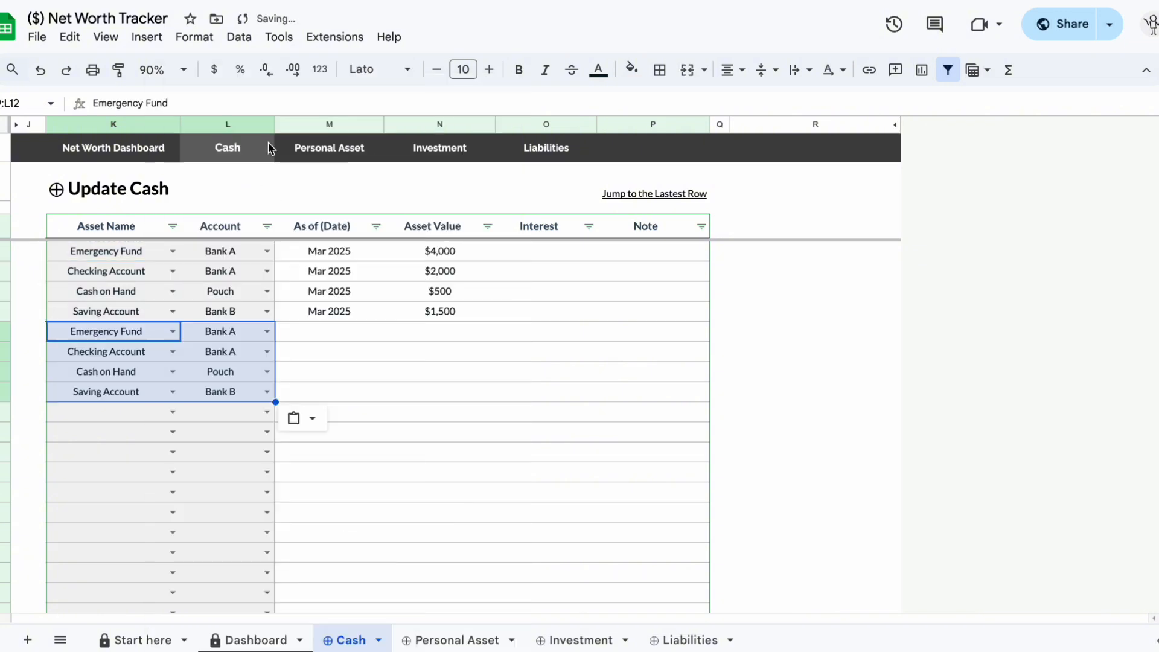
Step: Date the four copied rows Apr 2025 and set their asset values to $5,000, $2,500, $600 and $1,500 in order
{"action": "left_click", "coordinate": [331, 335]}
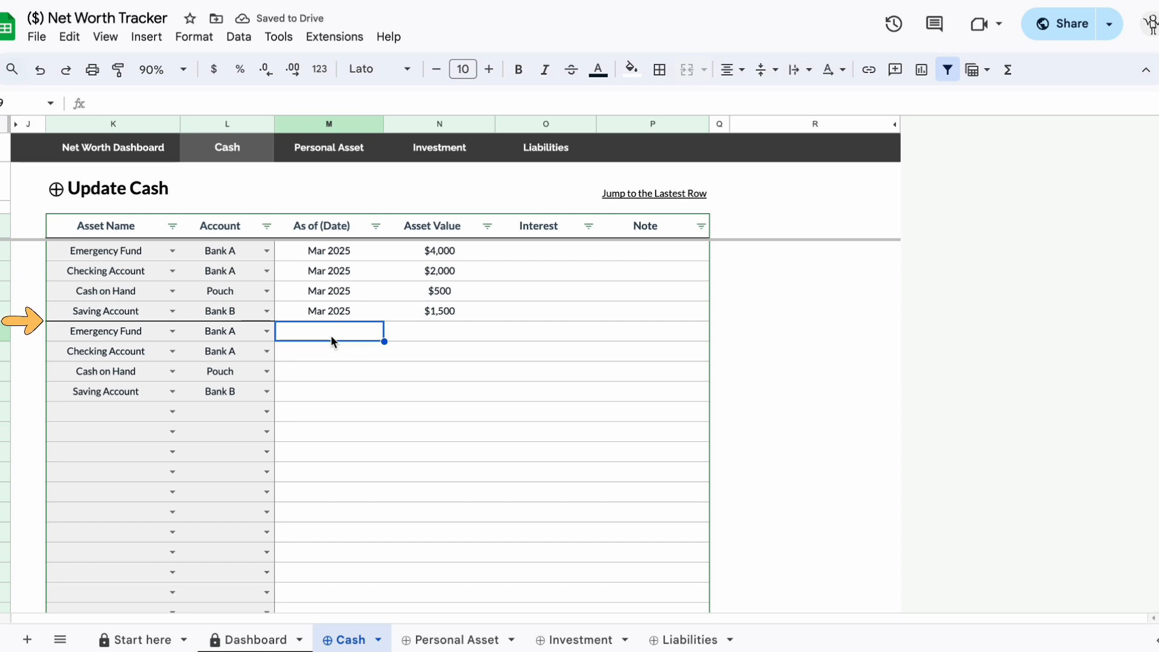
{"action": "double_click", "coordinate": [330, 335]}
{"action": "left_click", "coordinate": [405, 359]}
{"action": "left_click", "coordinate": [305, 410]}
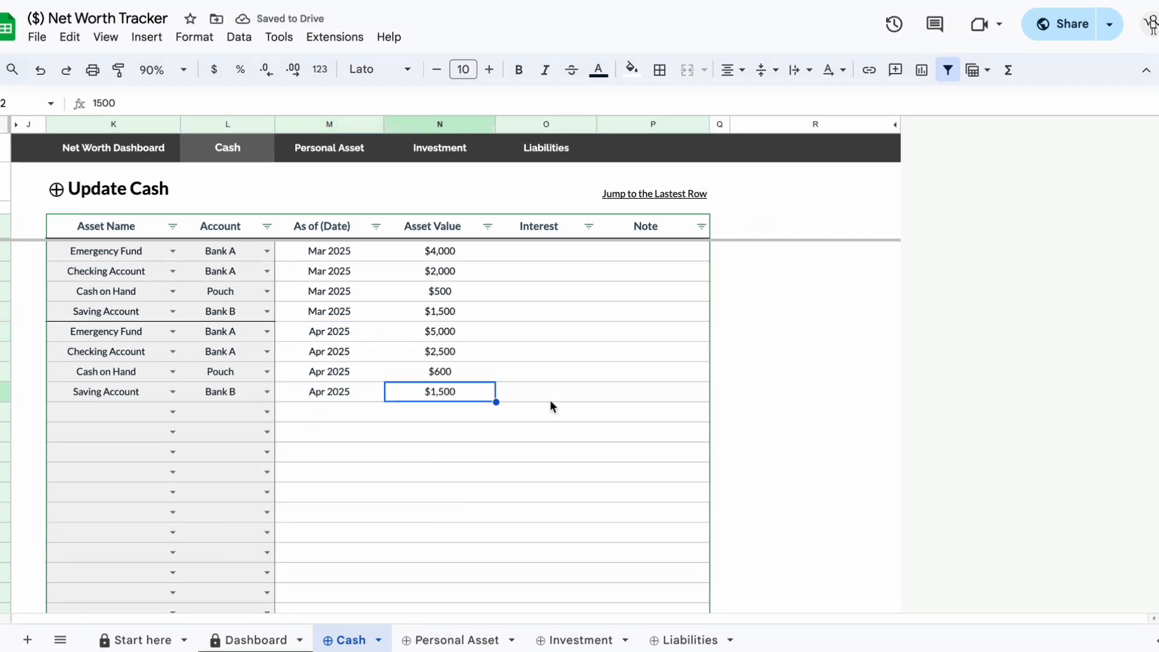
Step: Clear the April 2025 Saving Account entry from name to value, then restore it
{"action": "left_click_drag", "start_coordinate": [129, 393], "coordinate": [471, 389]}
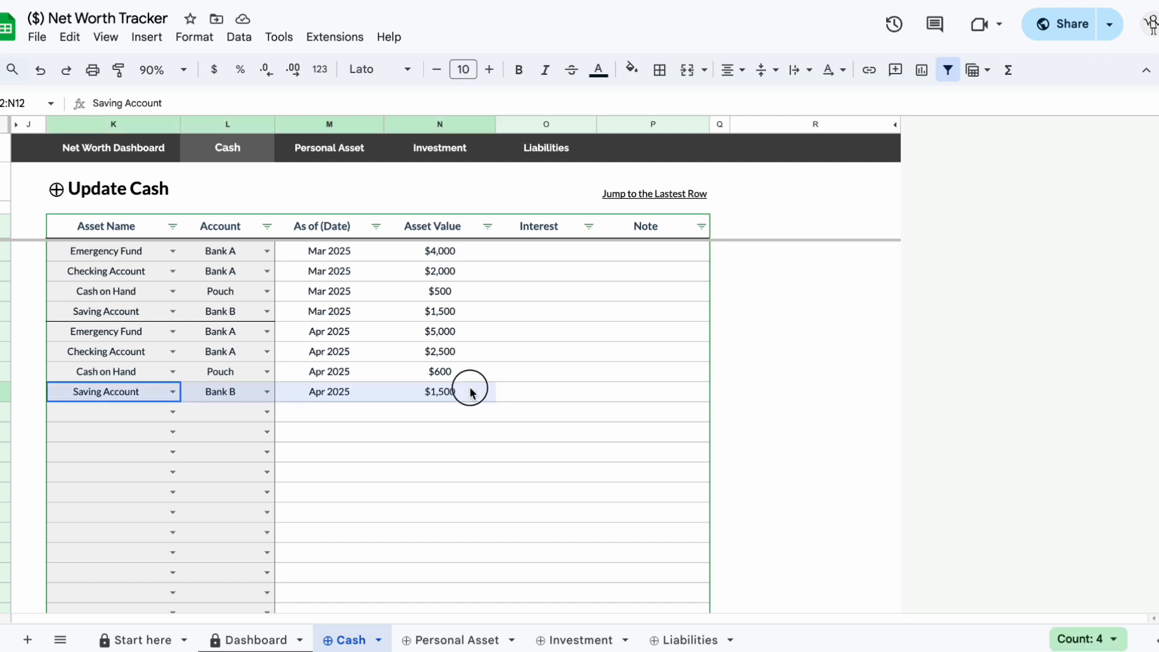
{"action": "key", "text": "Delete"}
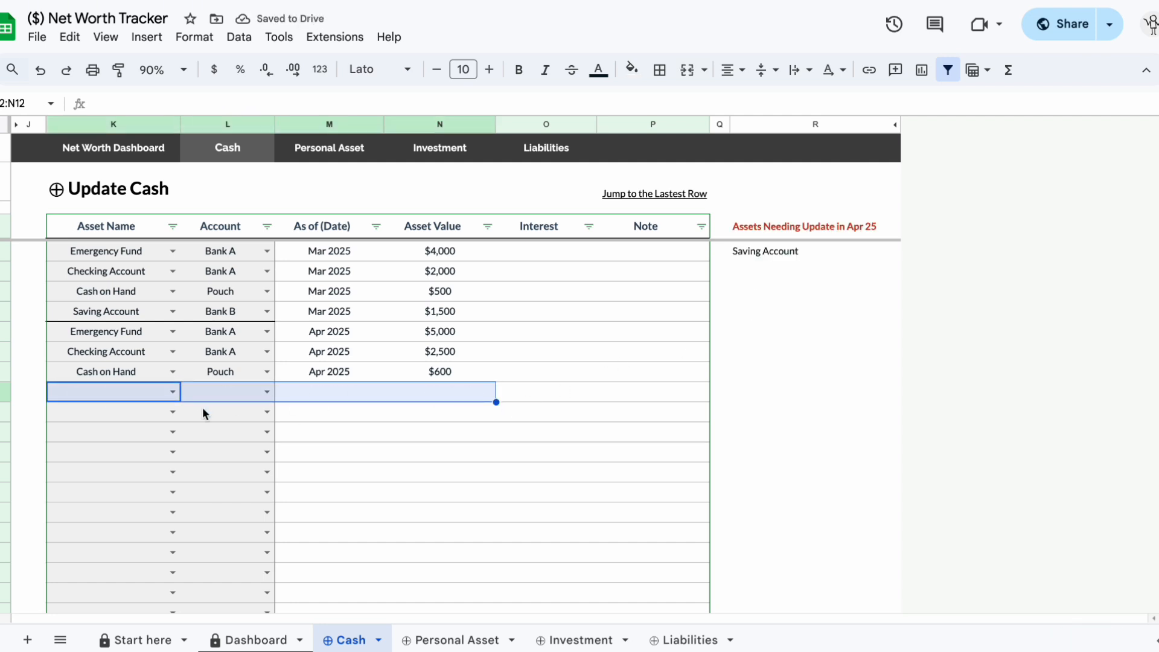
{"action": "key", "text": "ctrl+v"}
Step: Add an Apr 2025 cash row for a new asset Joint Account in Bank B with a value of $2,000
{"action": "left_click", "coordinate": [180, 413]}
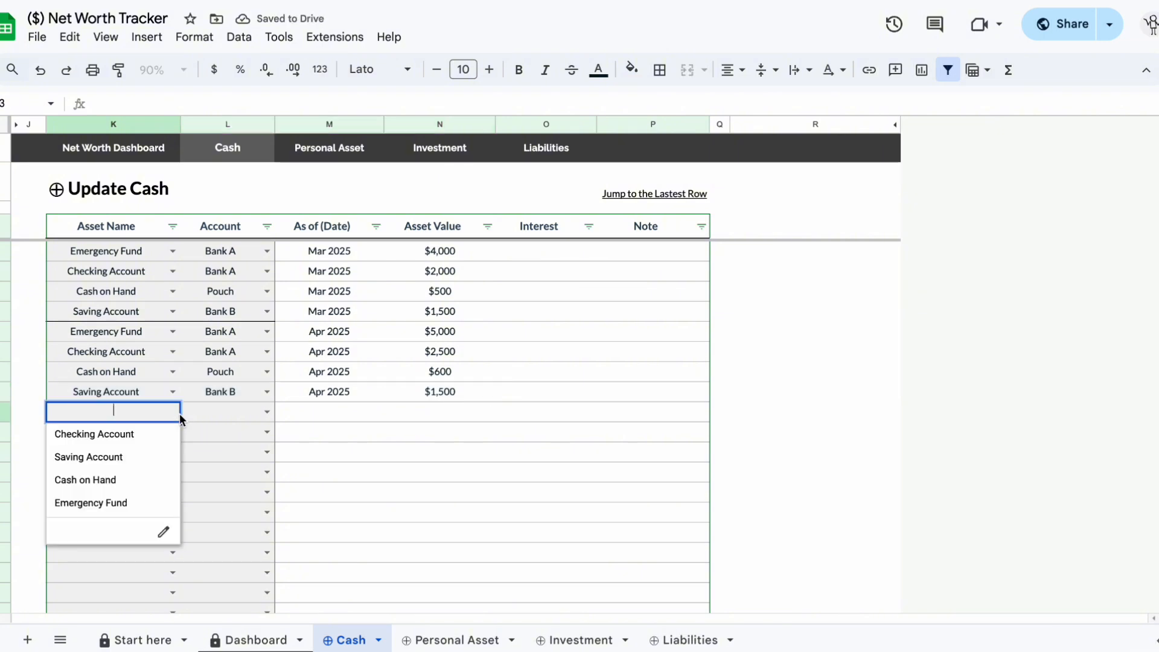
{"action": "type", "text": "Joint"}
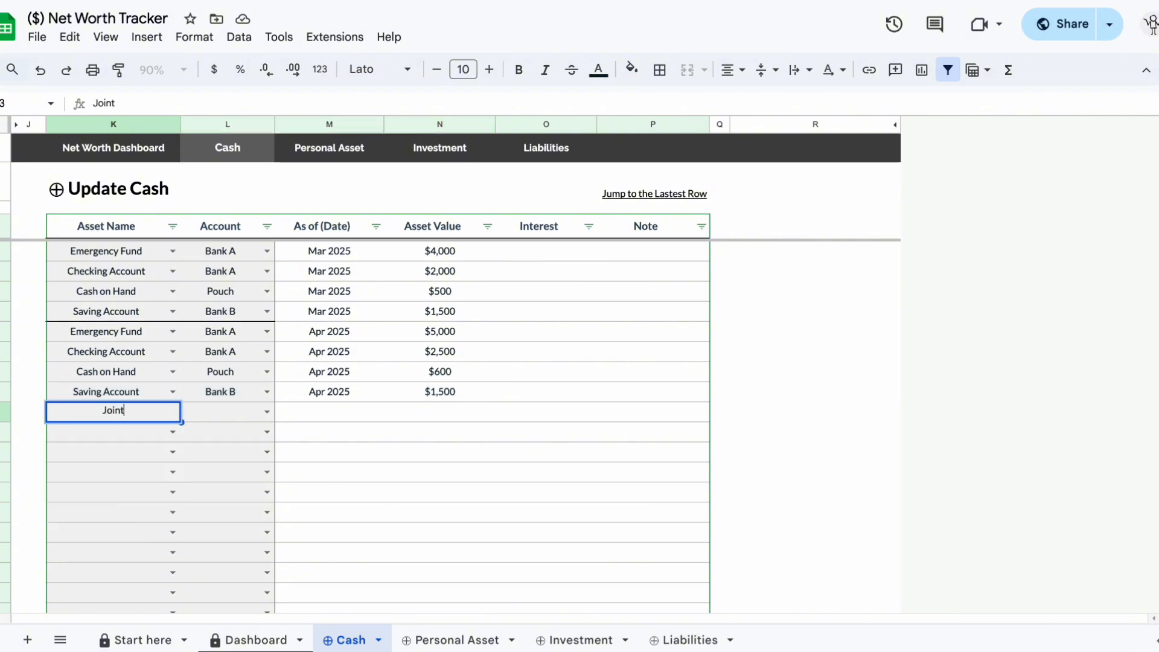
{"action": "type", "text": " Account"}
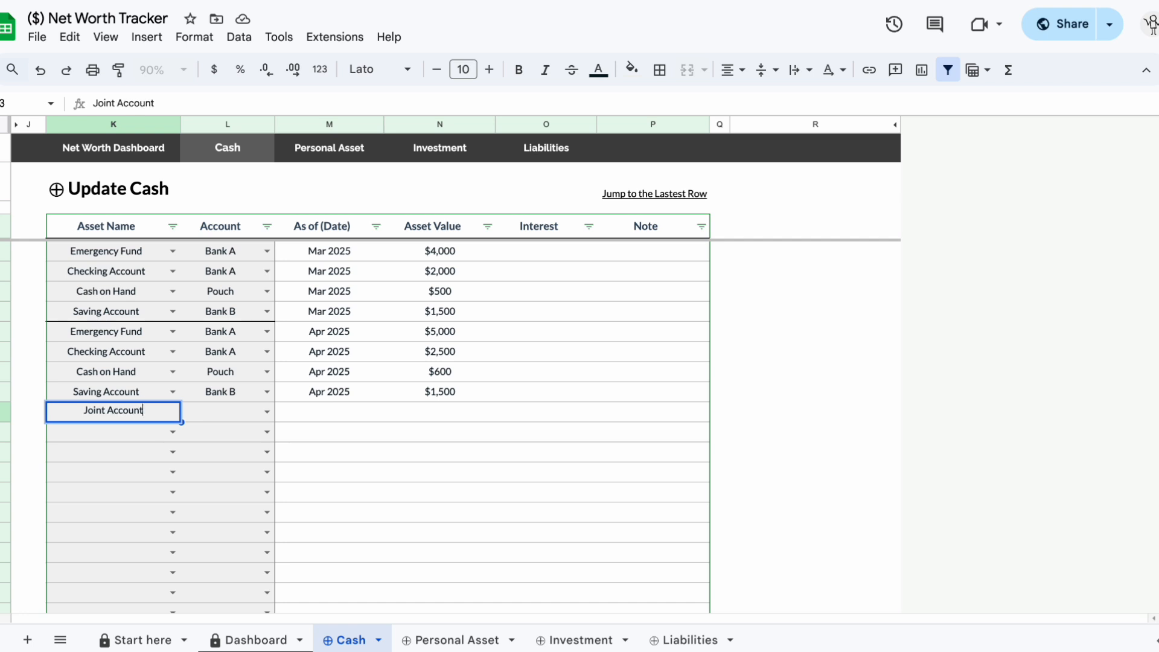
{"action": "key", "text": "Tab"}
{"action": "type", "text": "Bank"}
{"action": "key", "text": "Down"}
{"action": "key", "text": "Down"}
{"action": "key", "text": "Return"}
{"action": "type", "text": "2000"}
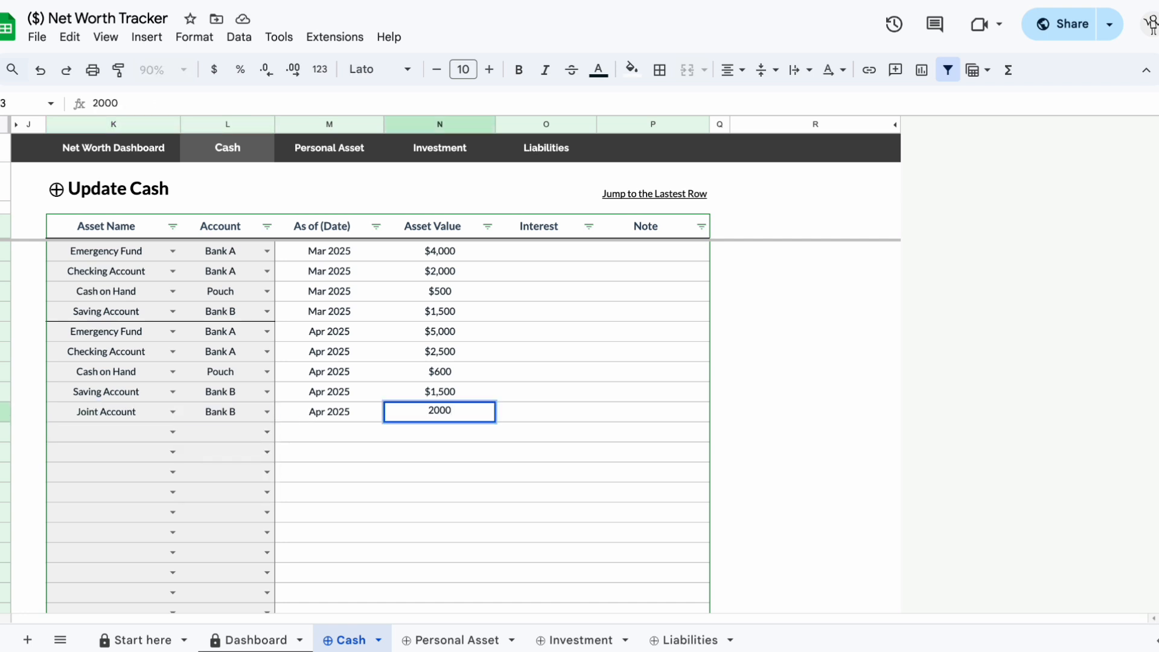
Step: Copy the asset names and accounts of the five April 2025 rows into the empty rows directly below
{"action": "left_click_drag", "start_coordinate": [98, 331], "coordinate": [233, 411]}
{"action": "key", "text": "ctrl+c"}
{"action": "left_click", "coordinate": [99, 430]}
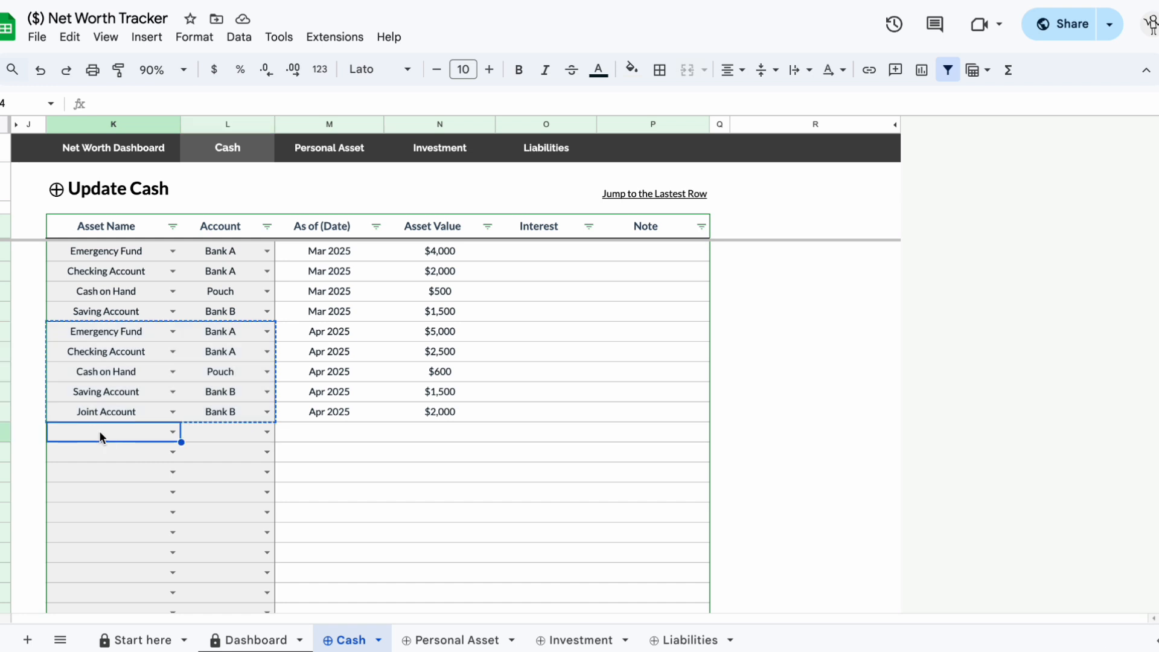
{"action": "key", "text": "ctrl+v"}
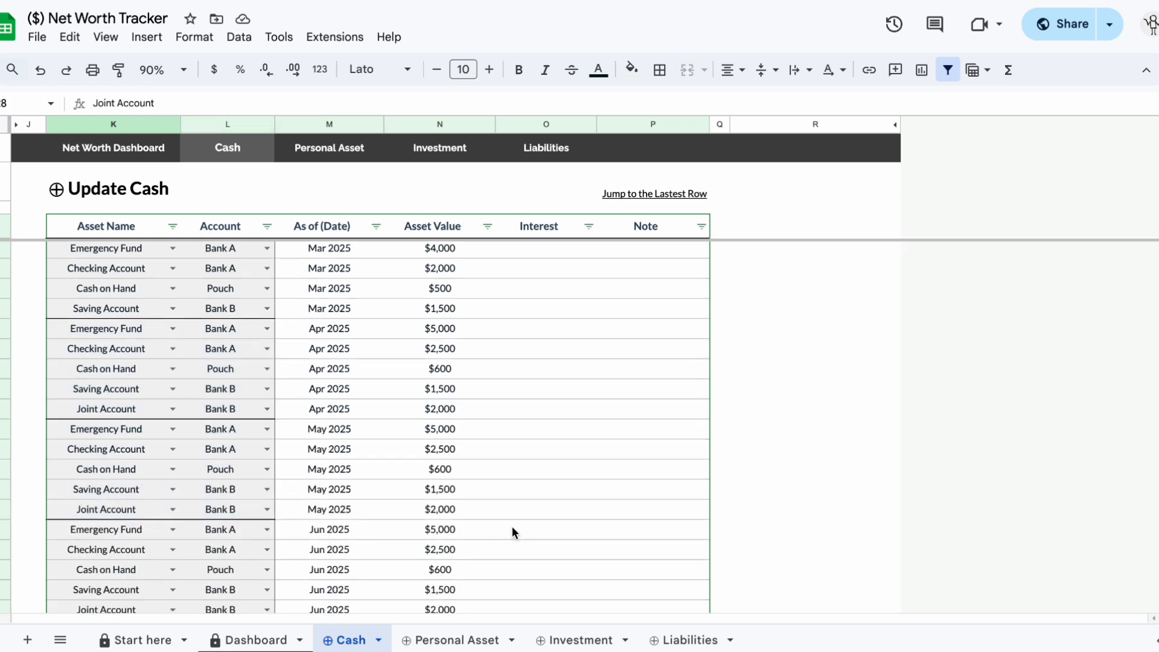
Step: Look through the monthly cash rows and follow the sheet's link to the latest row
{"action": "scroll", "coordinate": [512, 530], "scroll_direction": "down", "scroll_amount": 3}
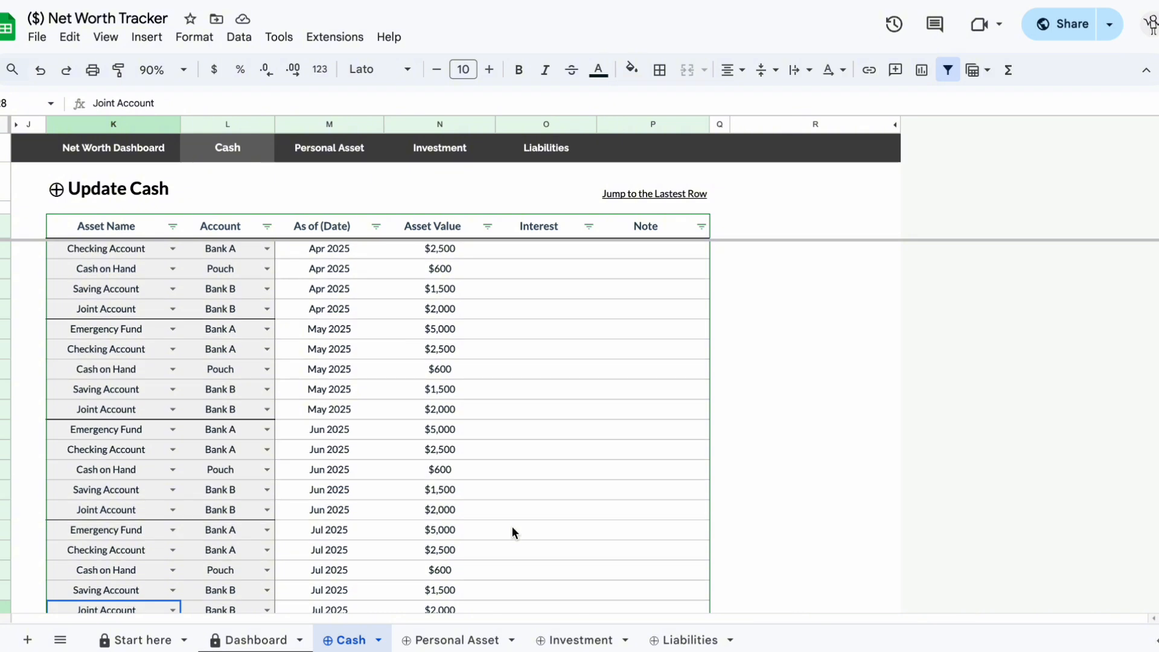
{"action": "scroll", "coordinate": [512, 531], "scroll_direction": "up", "scroll_amount": 3}
{"action": "left_click", "coordinate": [662, 194]}
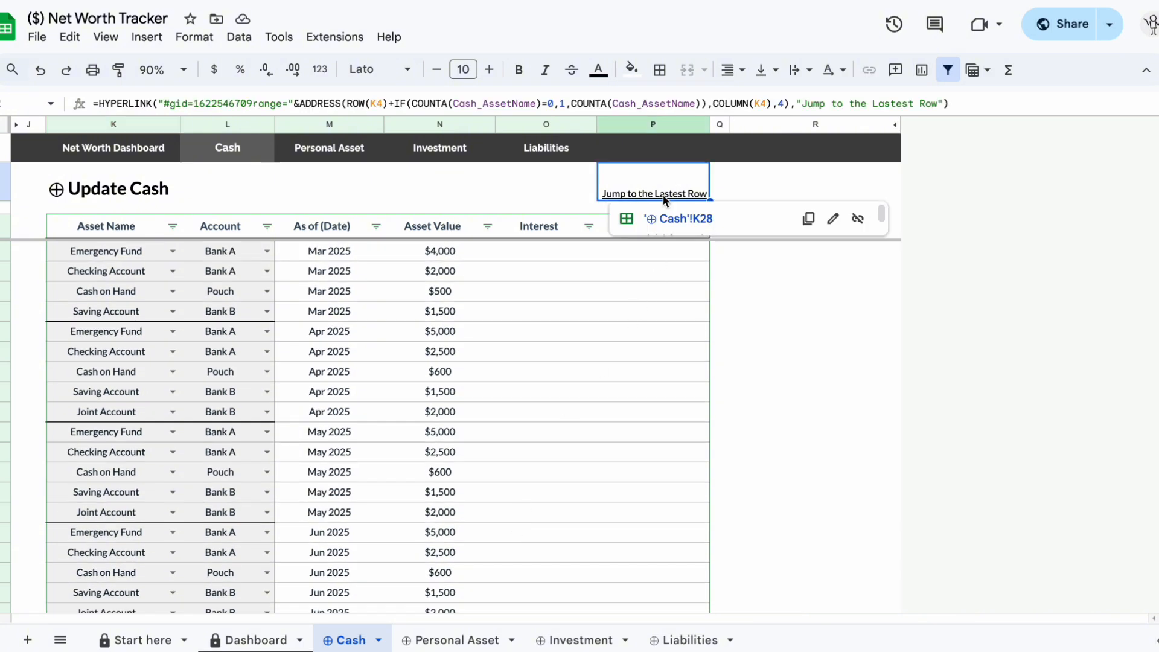
{"action": "left_click", "coordinate": [681, 218]}
Step: Filter the cash table by asset name to show only Emergency Fund
{"action": "left_click", "coordinate": [173, 271]}
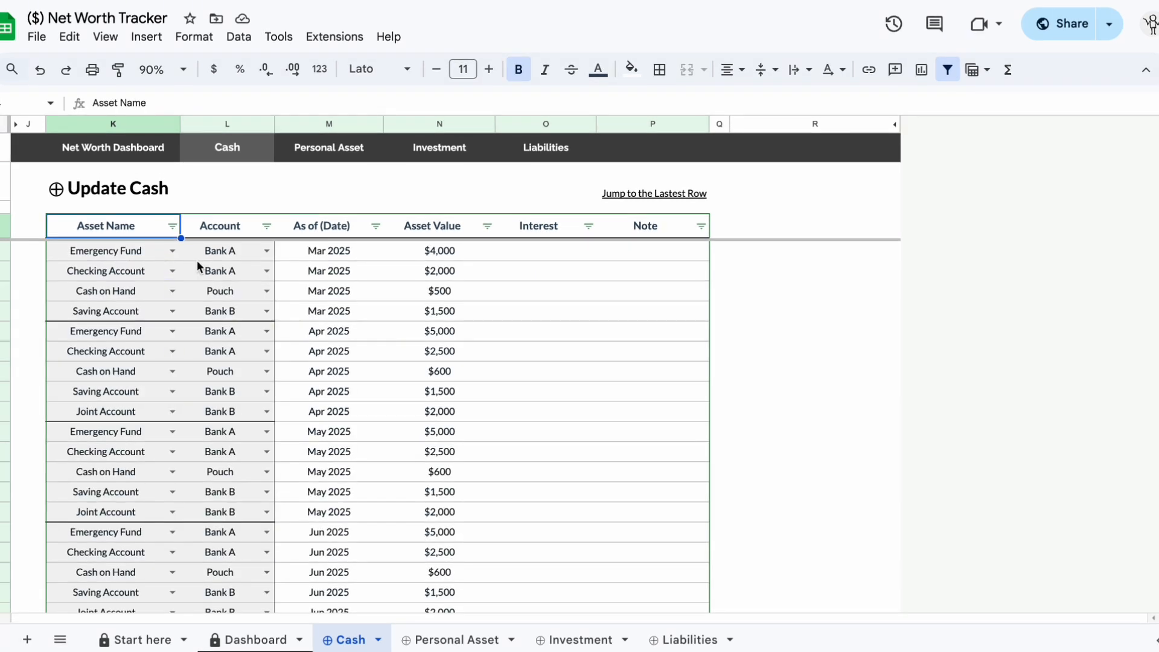
{"action": "left_click", "coordinate": [173, 226]}
{"action": "left_click", "coordinate": [257, 428]}
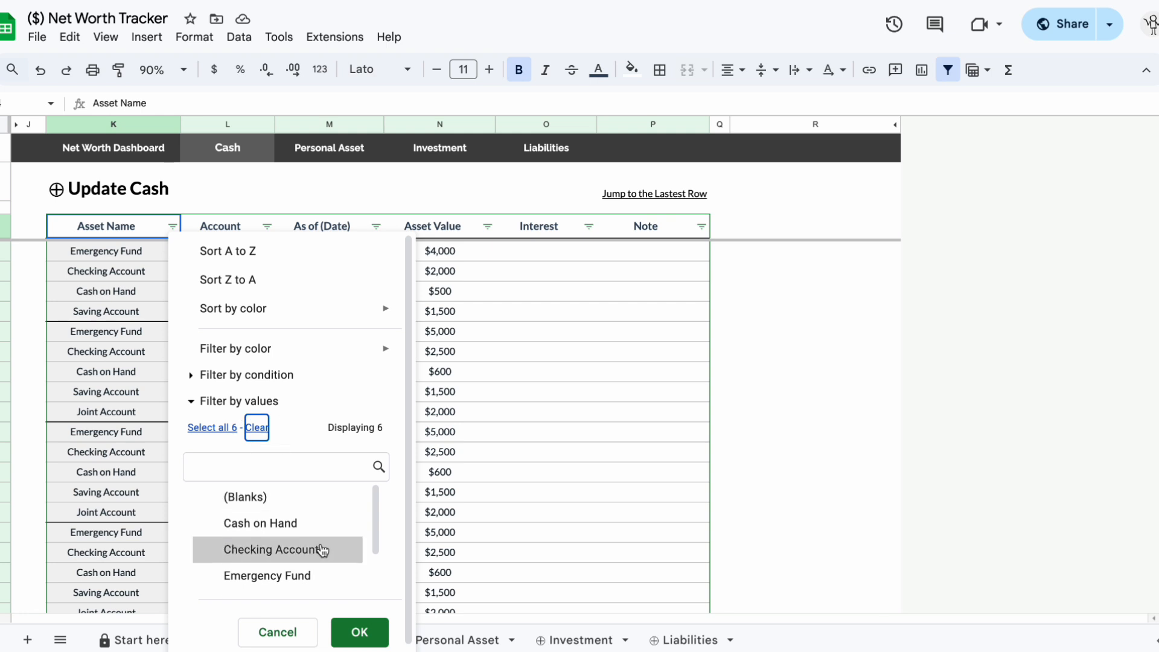
{"action": "scroll", "coordinate": [322, 549], "scroll_direction": "down", "scroll_amount": 1}
{"action": "left_click", "coordinate": [313, 535]}
{"action": "left_click", "coordinate": [360, 632]}
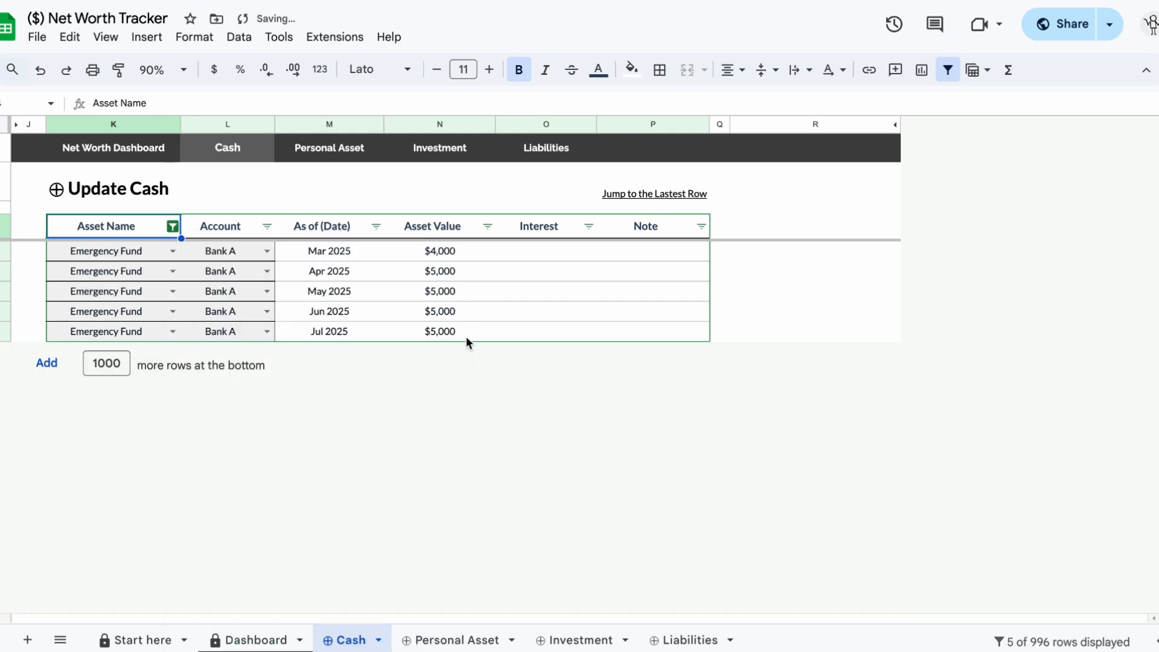
Step: Filter the cash table's dates to Apr 2025 only, and restore the display of all dates
{"action": "left_click", "coordinate": [375, 227]}
{"action": "left_click", "coordinate": [233, 429]}
{"action": "left_click", "coordinate": [248, 546]}
{"action": "left_click", "coordinate": [326, 631]}
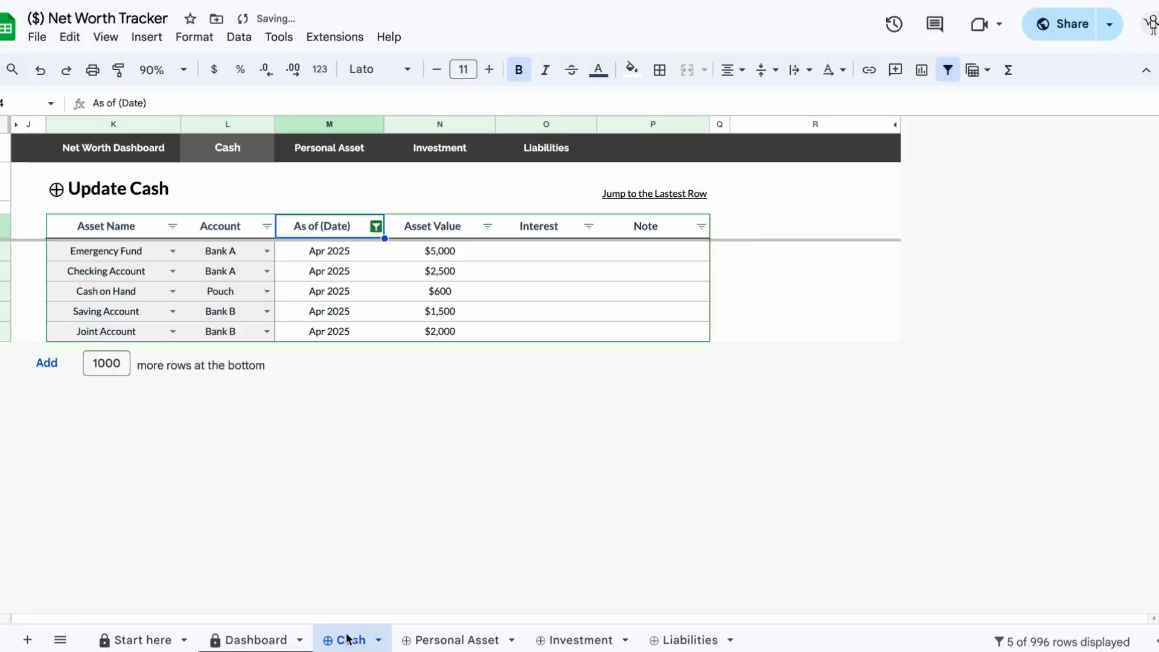
{"action": "left_click", "coordinate": [375, 227]}
{"action": "left_click", "coordinate": [199, 428]}
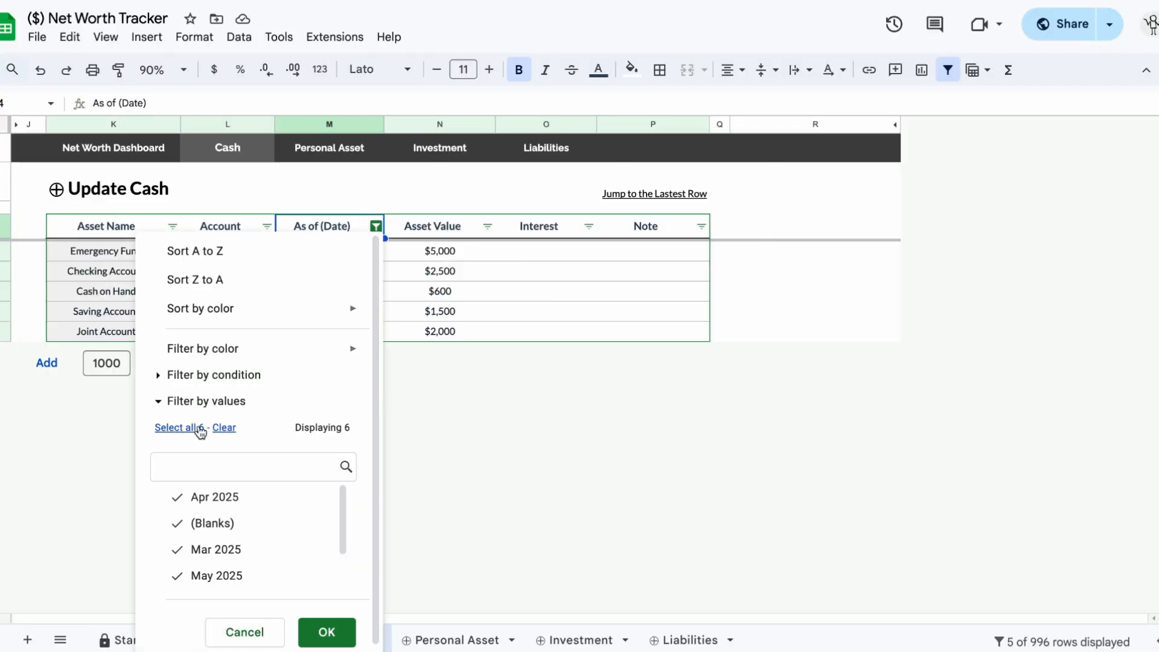
{"action": "left_click", "coordinate": [337, 622]}
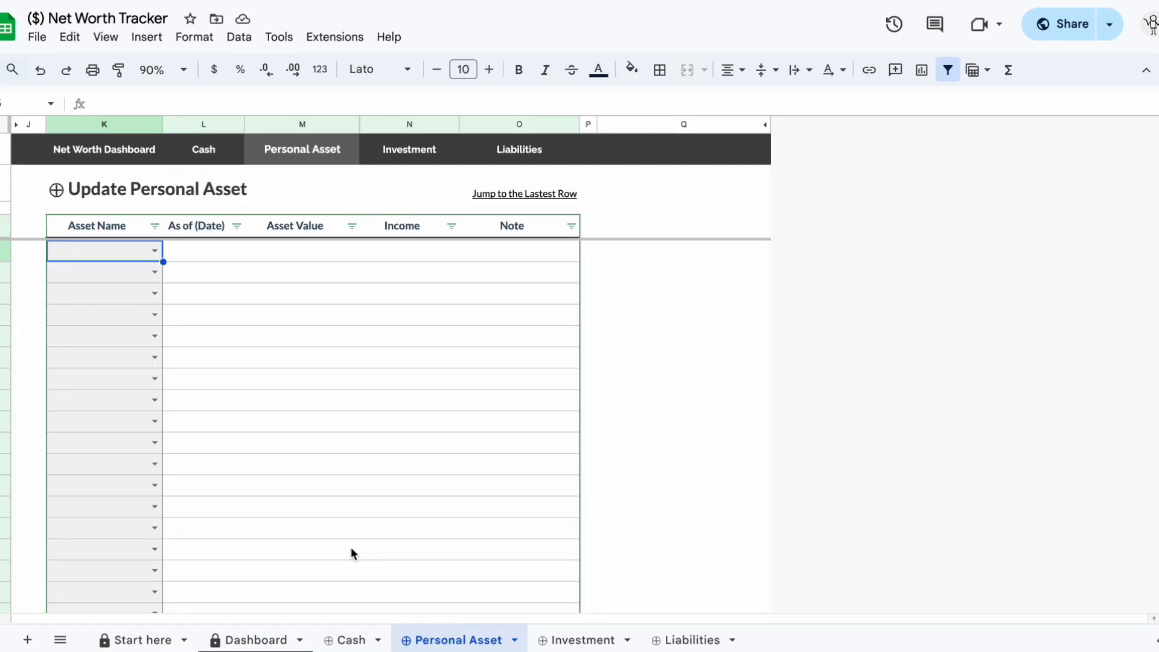
Step: On the Personal Asset sheet, add Jul 2025 rows: Rental Properties at $200,000 with $500 income and Channel Bag at $9,000 with $200 income
{"action": "left_click", "coordinate": [156, 251]}
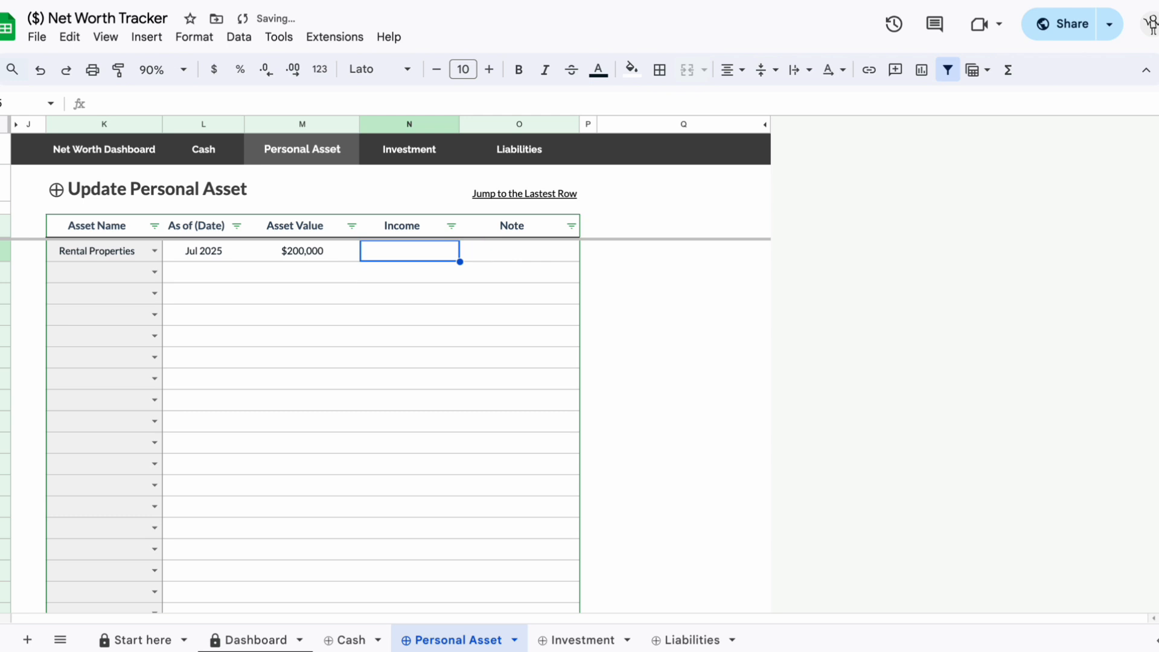
{"action": "type", "text": "500"}
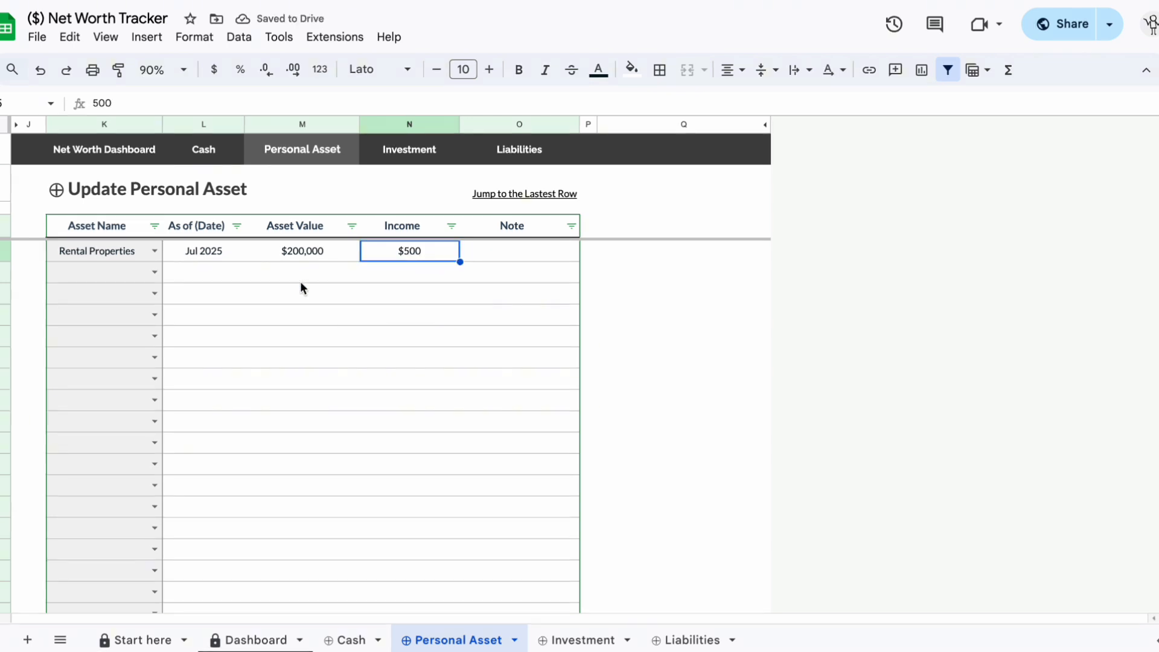
{"action": "double_click", "coordinate": [130, 275]}
{"action": "type", "text": "Channel Bag"}
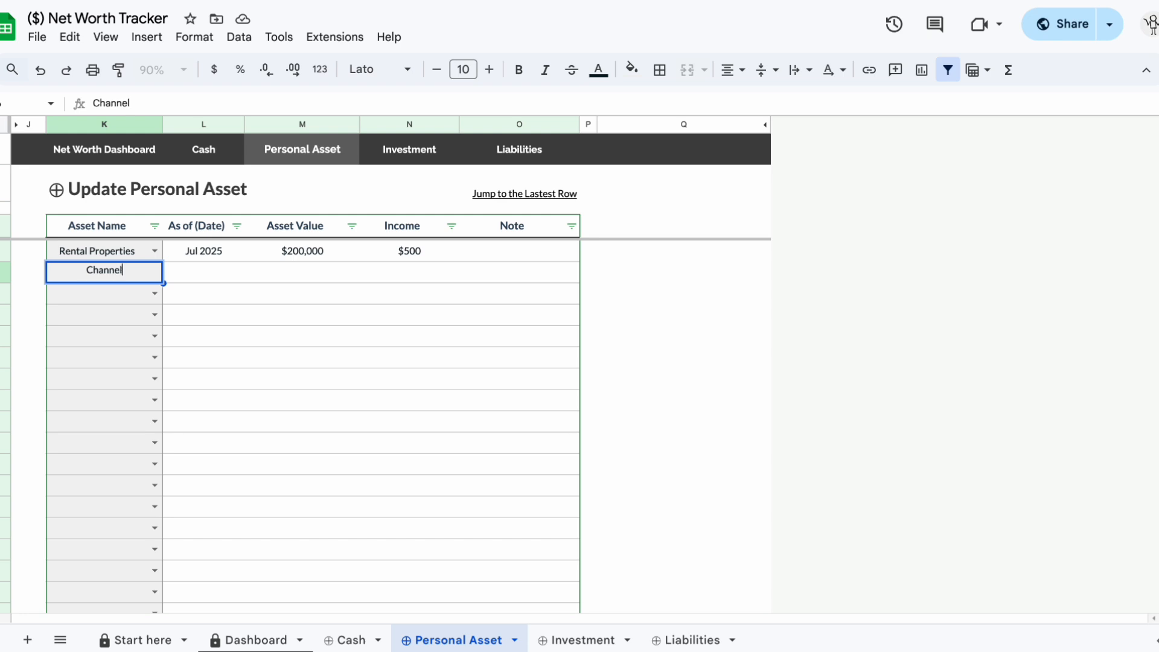
{"action": "key", "text": "Tab"}
{"action": "key", "text": "Tab"}
{"action": "type", "text": "9000"}
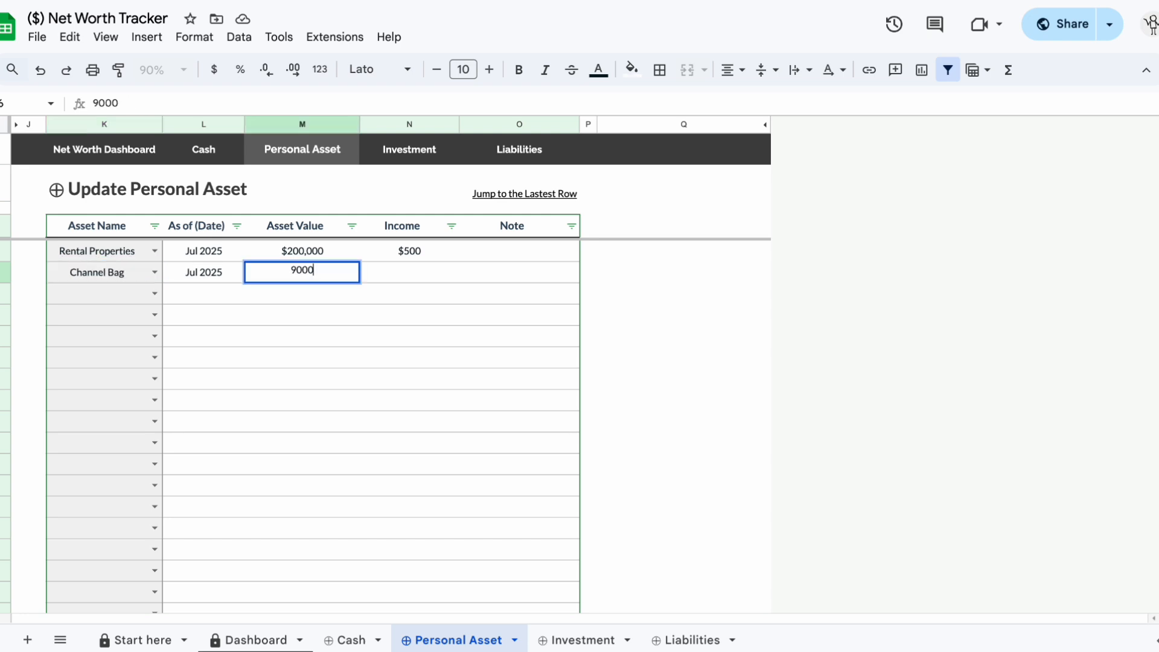
{"action": "key", "text": "Tab"}
{"action": "type", "text": "200"}
{"action": "key", "text": "Return"}
Step: Add a Jul 2025 personal asset row for Limousine with a value of $100,000 and an income of $500
{"action": "key", "text": "Return"}
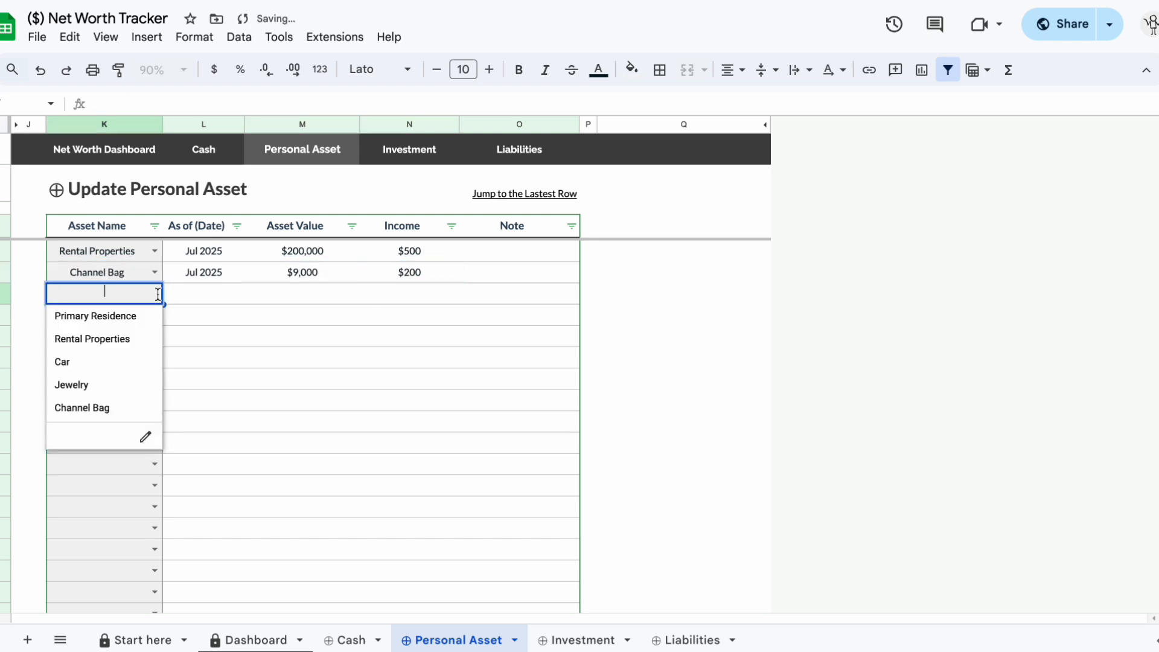
{"action": "type", "text": "Limousine"}
{"action": "key", "text": "Tab"}
{"action": "key", "text": "Tab"}
{"action": "type", "text": "100000"}
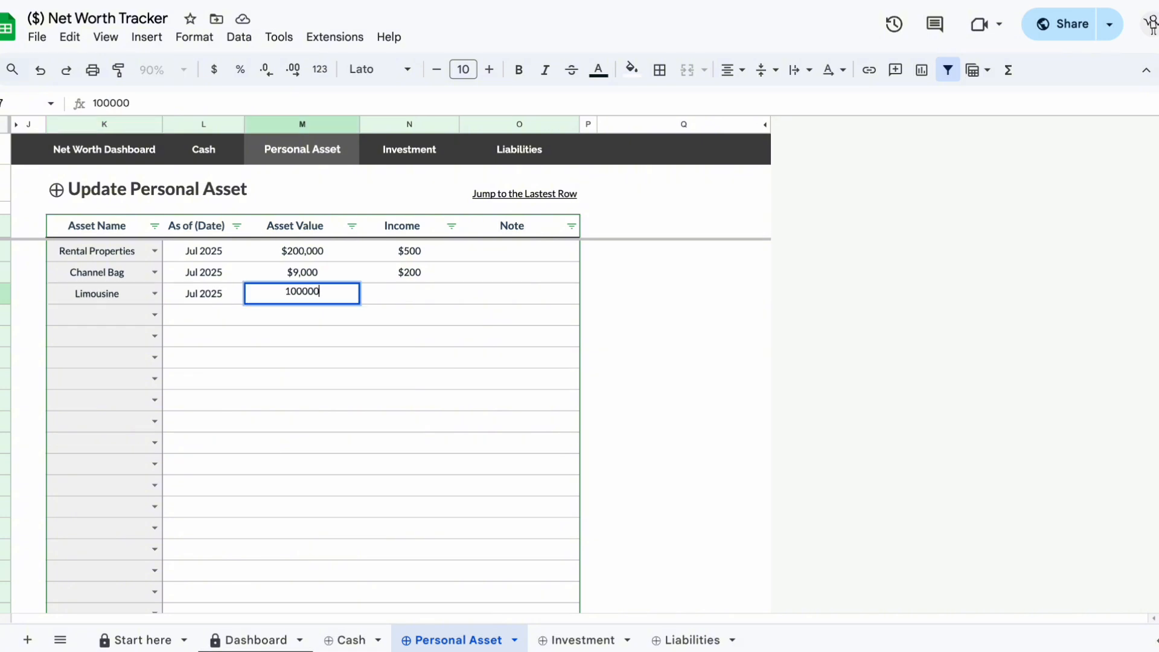
{"action": "key", "text": "Tab"}
{"action": "type", "text": "500"}
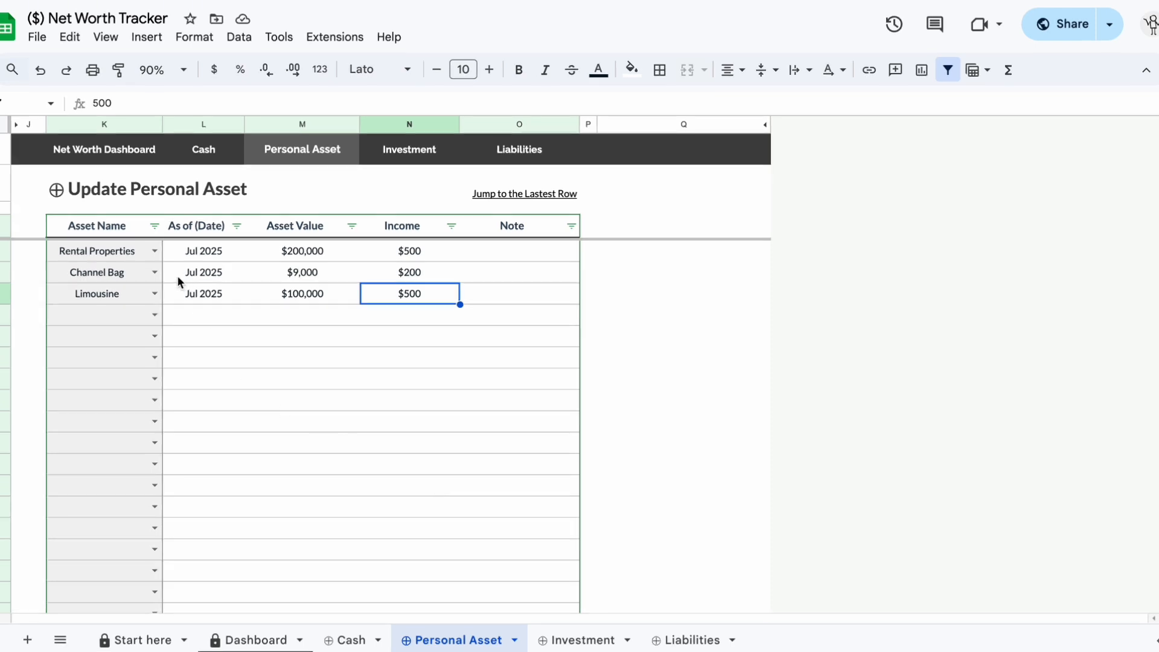
Step: Clear the Rental Properties, Channel Bag and Limousine entries from the personal asset table
{"action": "left_click_drag", "start_coordinate": [103, 250], "coordinate": [441, 318]}
{"action": "key", "text": "Delete"}
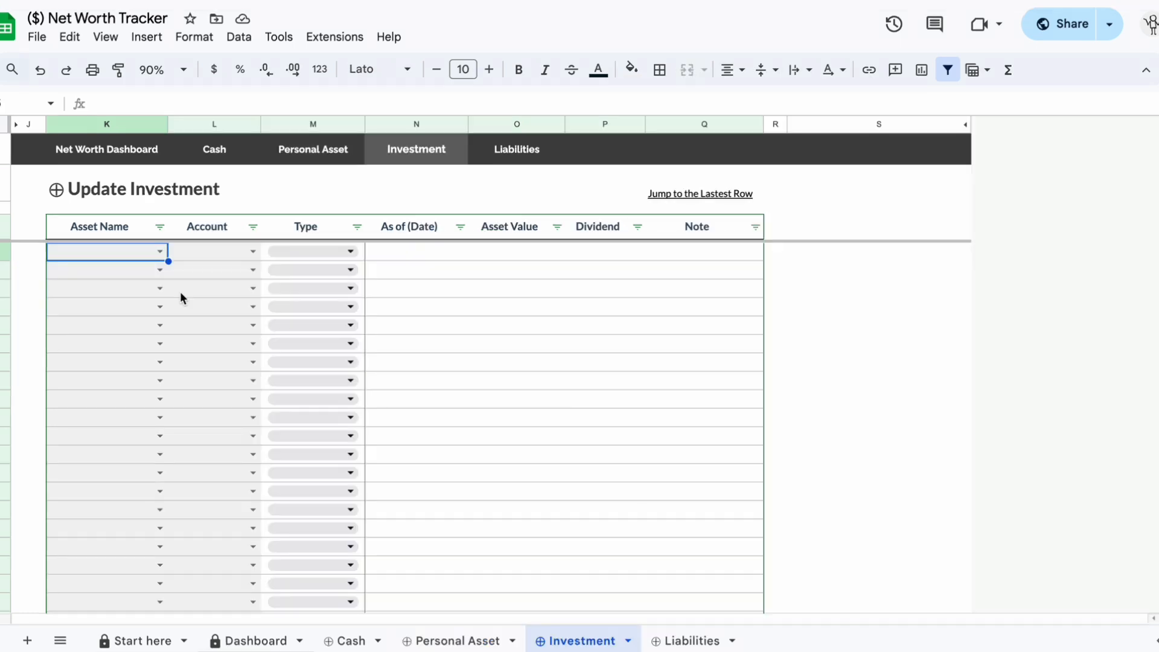
Step: On the Investment sheet, enter asset Tesla in account Broaker A with the type Stocks in the first row
{"action": "type", "text": "Tesla"}
{"action": "key", "text": "Tab"}
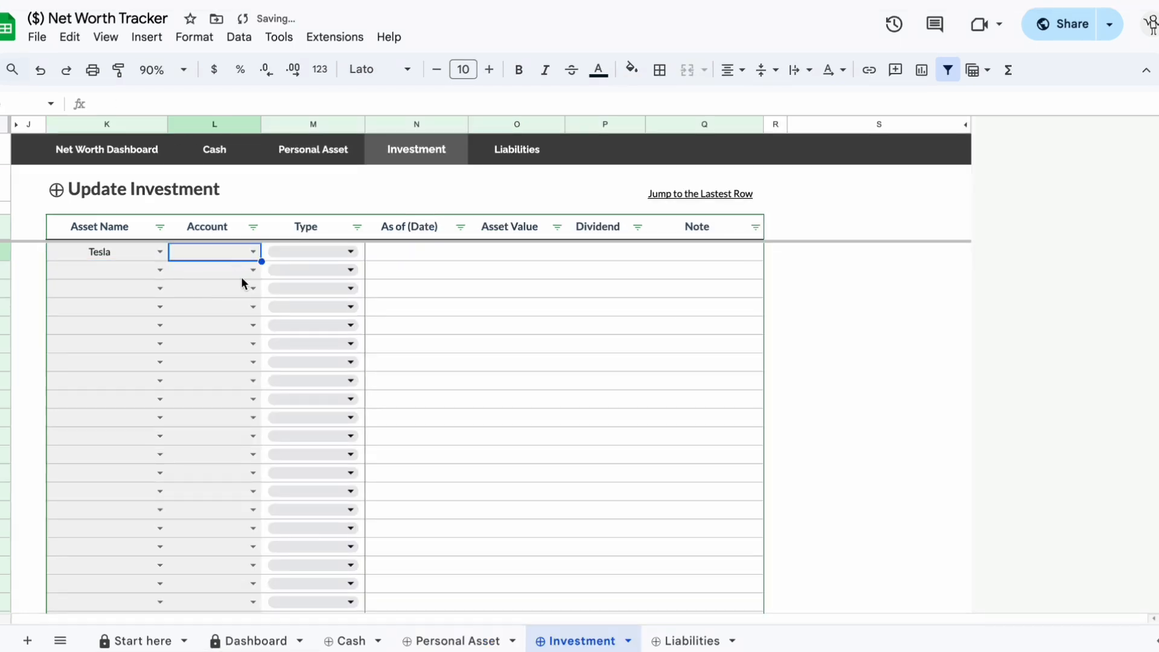
{"action": "type", "text": "Broaker A"}
{"action": "left_click", "coordinate": [350, 252]}
{"action": "left_click", "coordinate": [354, 273]}
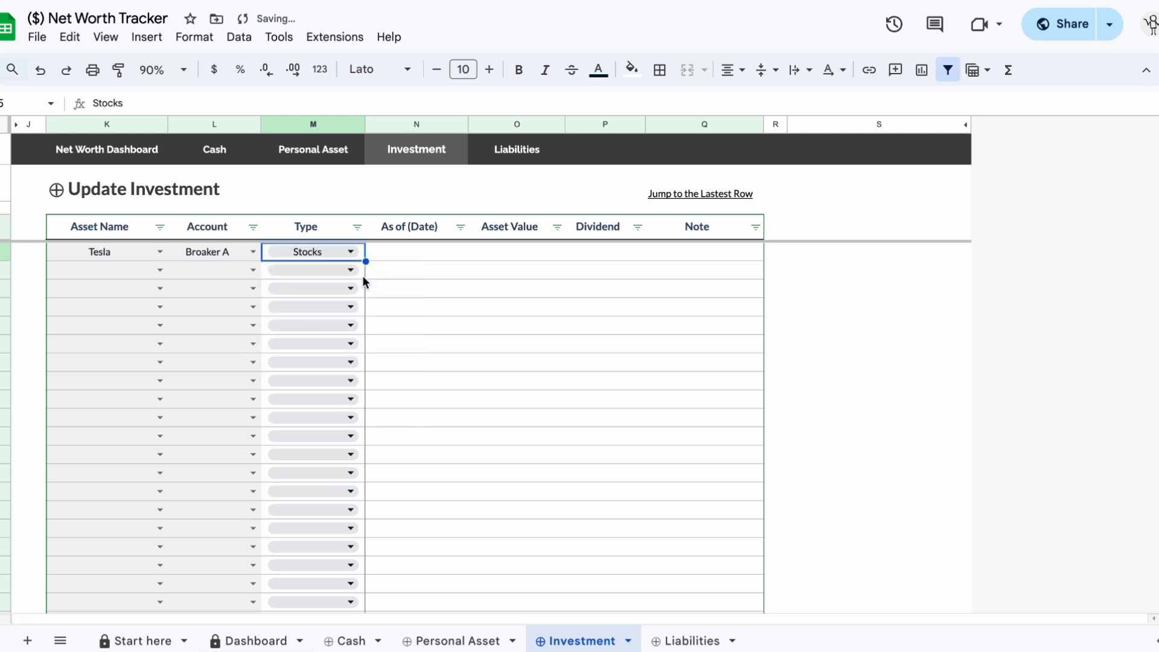
Step: Try to replace the Tesla row's type with the custom value "Bla bLa"
{"action": "left_click", "coordinate": [356, 252]}
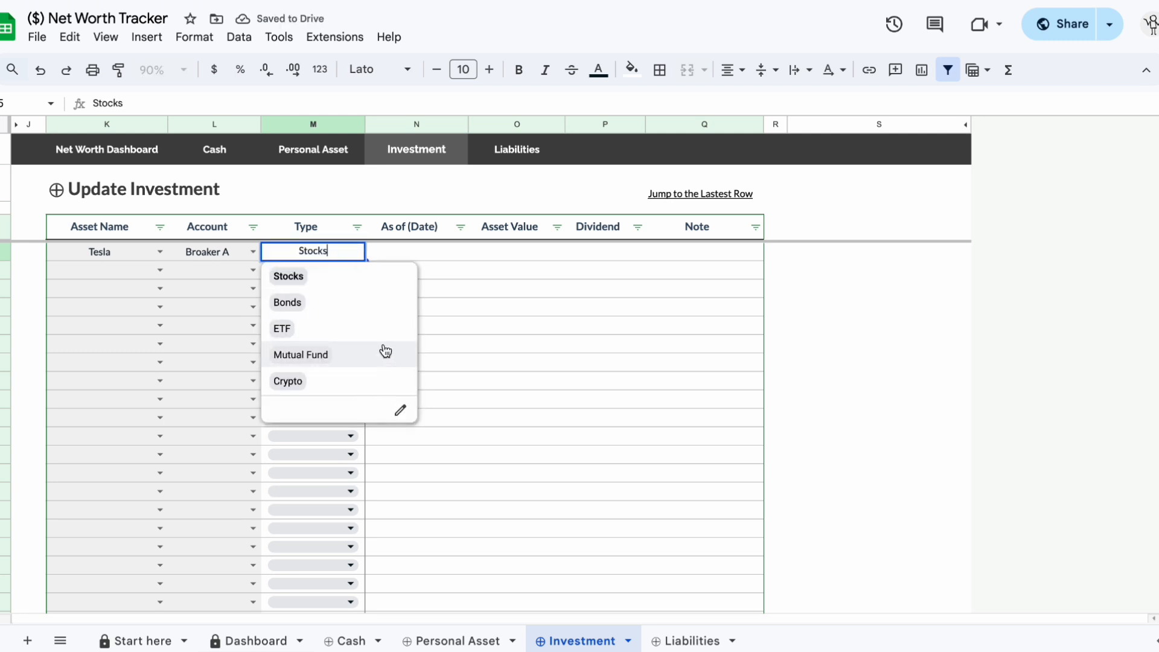
{"action": "key", "text": "BackSpace"}
{"action": "key", "text": "BackSpace"}
{"action": "key", "text": "BackSpace"}
{"action": "key", "text": "BackSpace"}
{"action": "key", "text": "BackSpace"}
{"action": "key", "text": "BackSpace"}
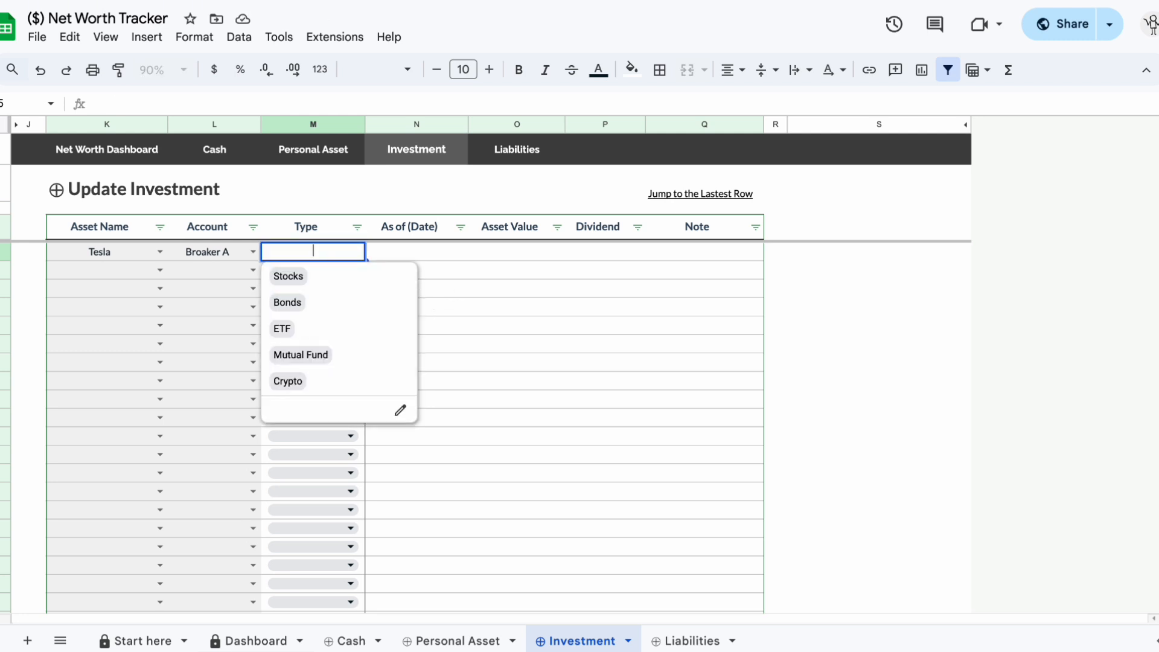
{"action": "type", "text": "Bla bLa"}
{"action": "key", "text": "Return"}
Step: Complete the Tesla row with type Stocks, date Jul 2025, asset value $300 and dividend $10
{"action": "left_click", "coordinate": [354, 252]}
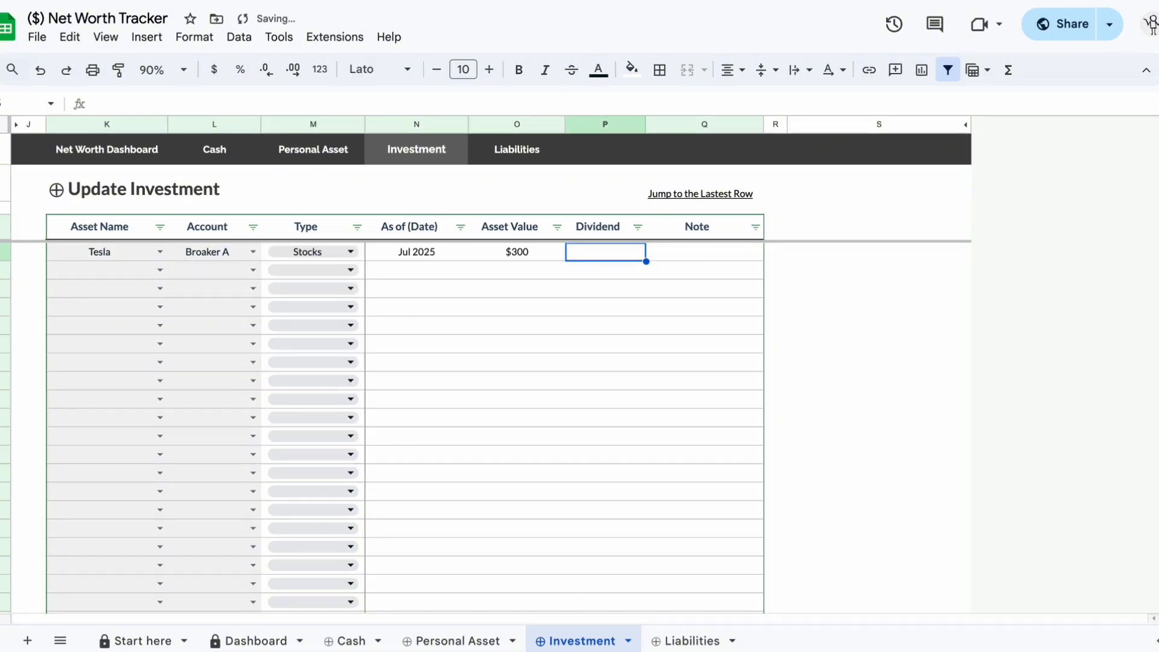
{"action": "type", "text": "10"}
{"action": "key", "text": "Return"}
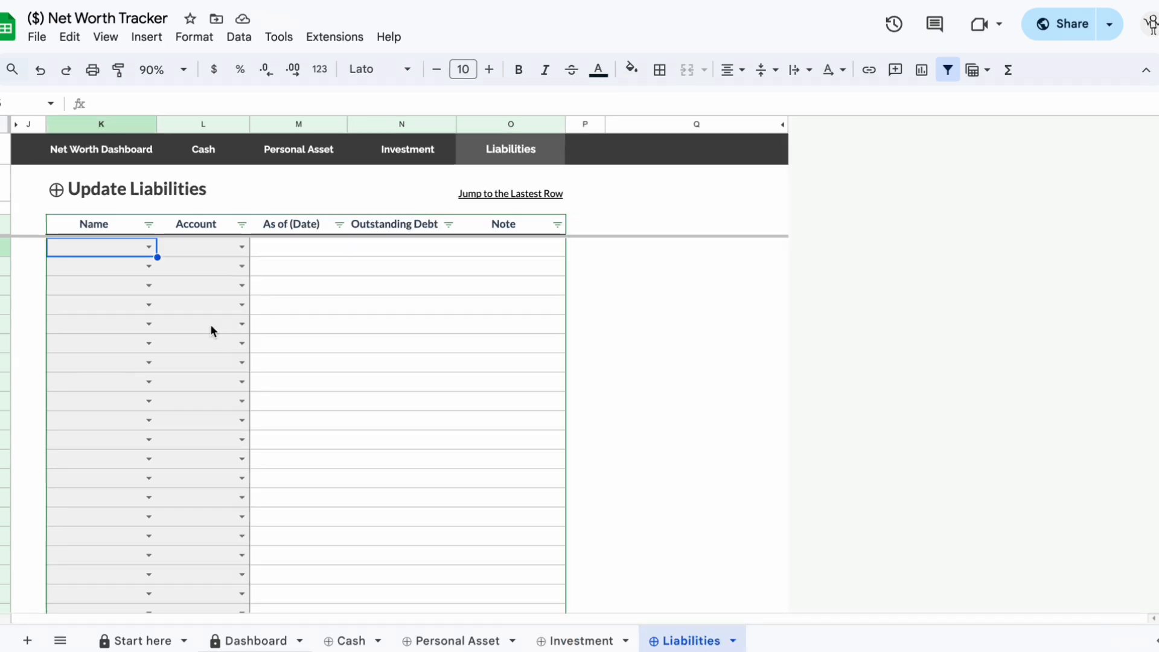
Step: On the Liabilities sheet, enter a Credit Card liability with account Bank A and date Jul 2025
{"action": "left_click", "coordinate": [155, 246]}
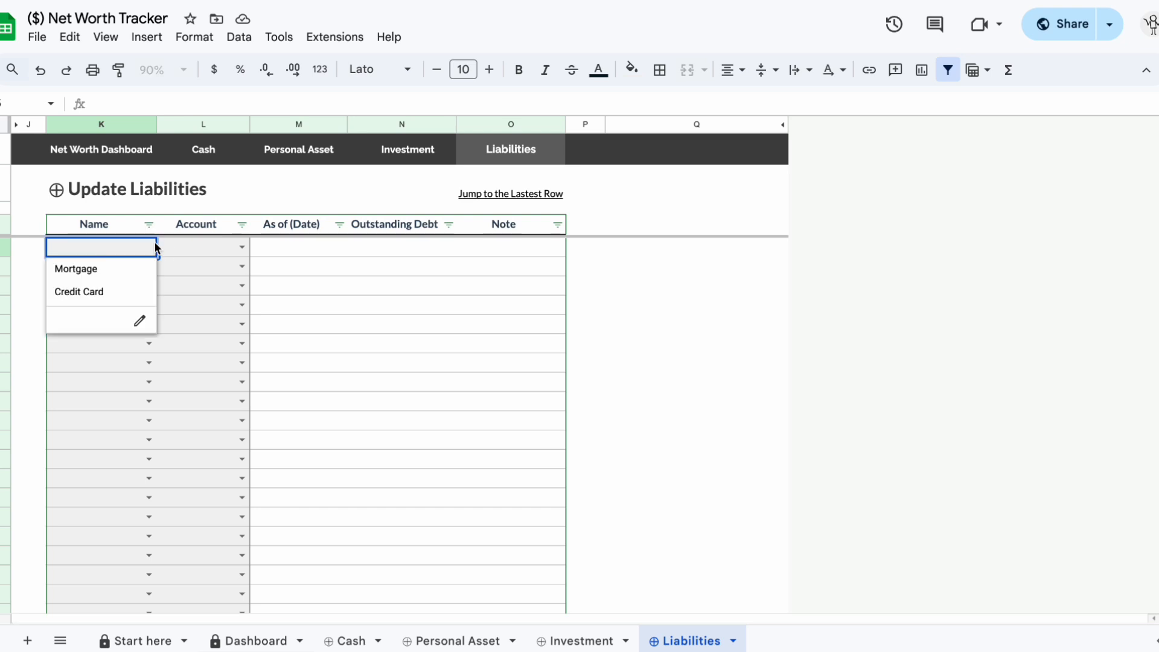
{"action": "left_click", "coordinate": [148, 290]}
{"action": "left_click", "coordinate": [241, 246]}
{"action": "type", "text": "Bank A"}
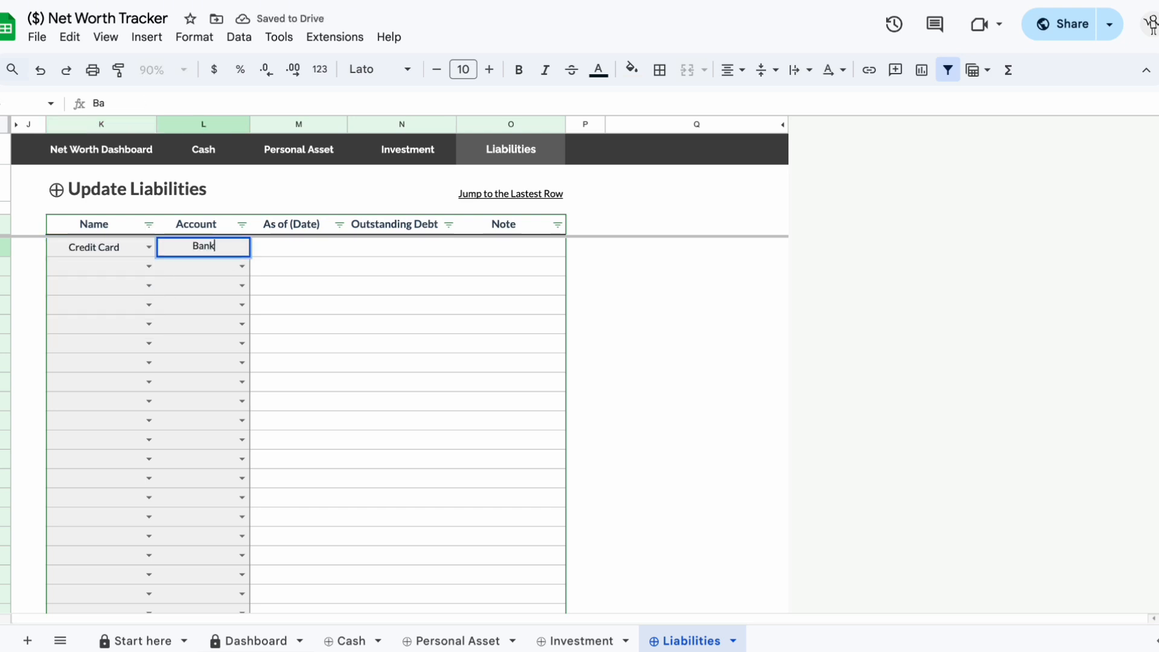
{"action": "left_click", "coordinate": [324, 255]}
{"action": "type", "text": "Jul 2025"}
{"action": "key", "text": "Tab"}
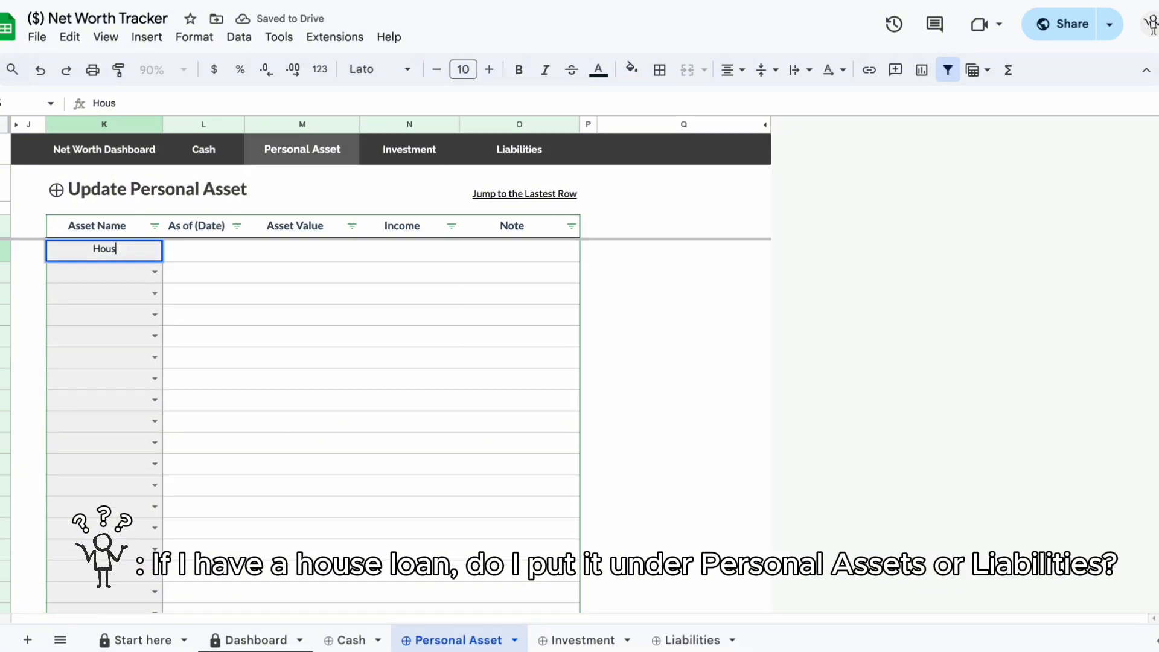
Step: Record the asset House on the Personal Asset sheet for Jul 2025 with a value of $200,000
{"action": "type", "text": "e"}
{"action": "key", "text": "Tab"}
{"action": "type", "text": "Jul 2025"}
{"action": "key", "text": "Tab"}
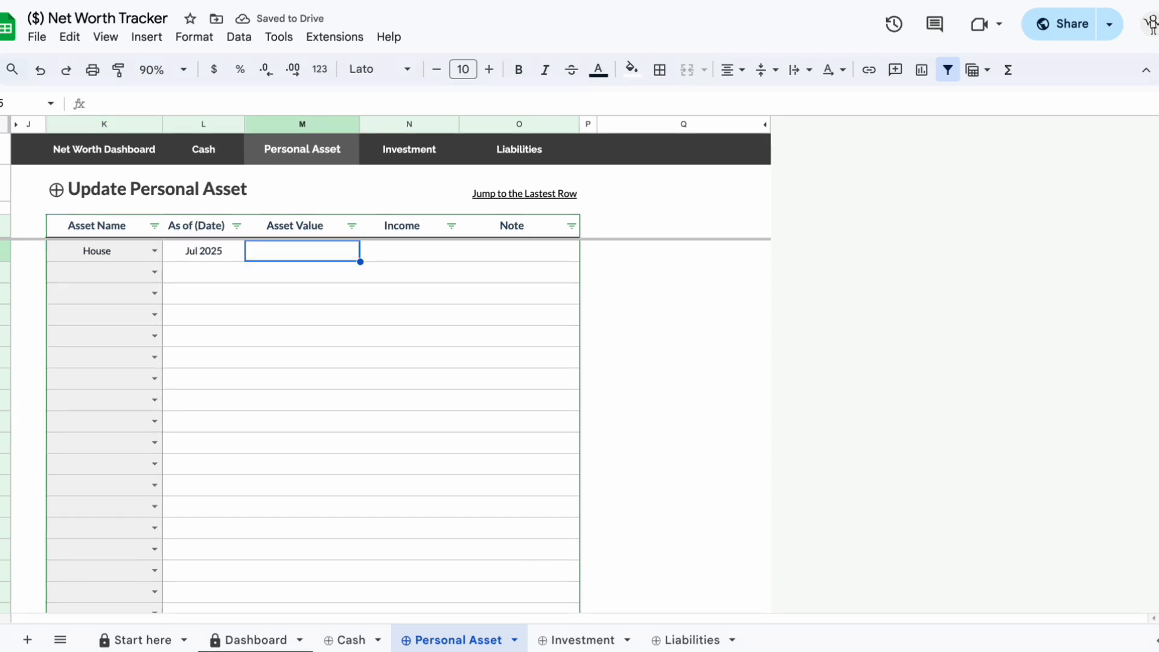
{"action": "type", "text": "200000"}
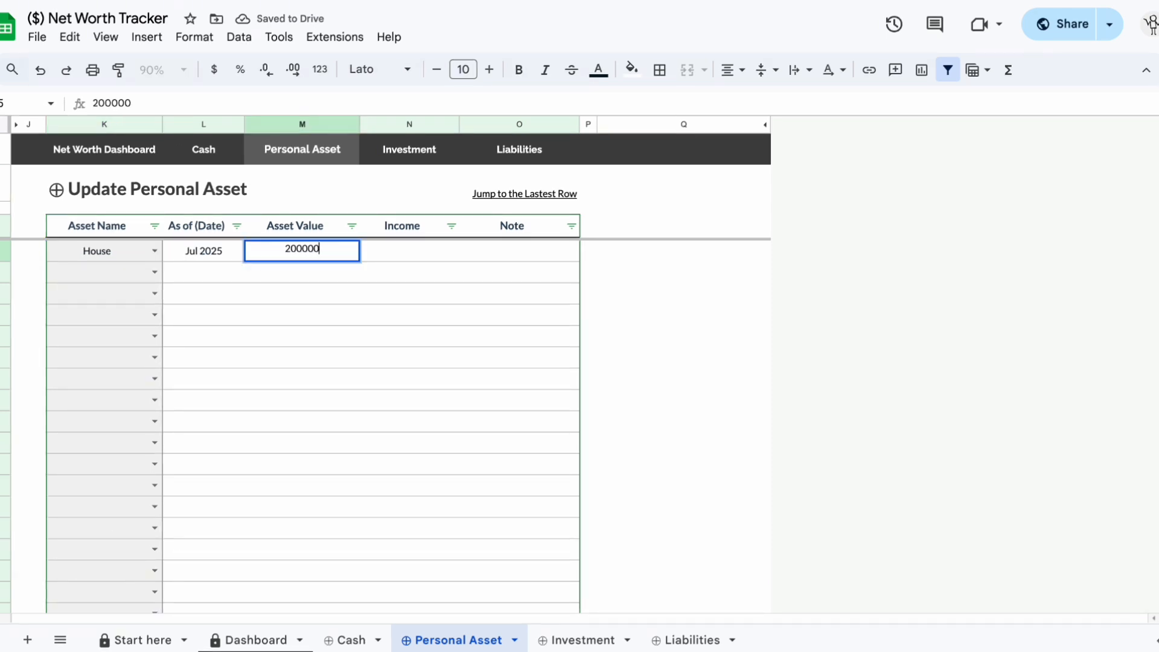
{"action": "key", "text": "Return"}
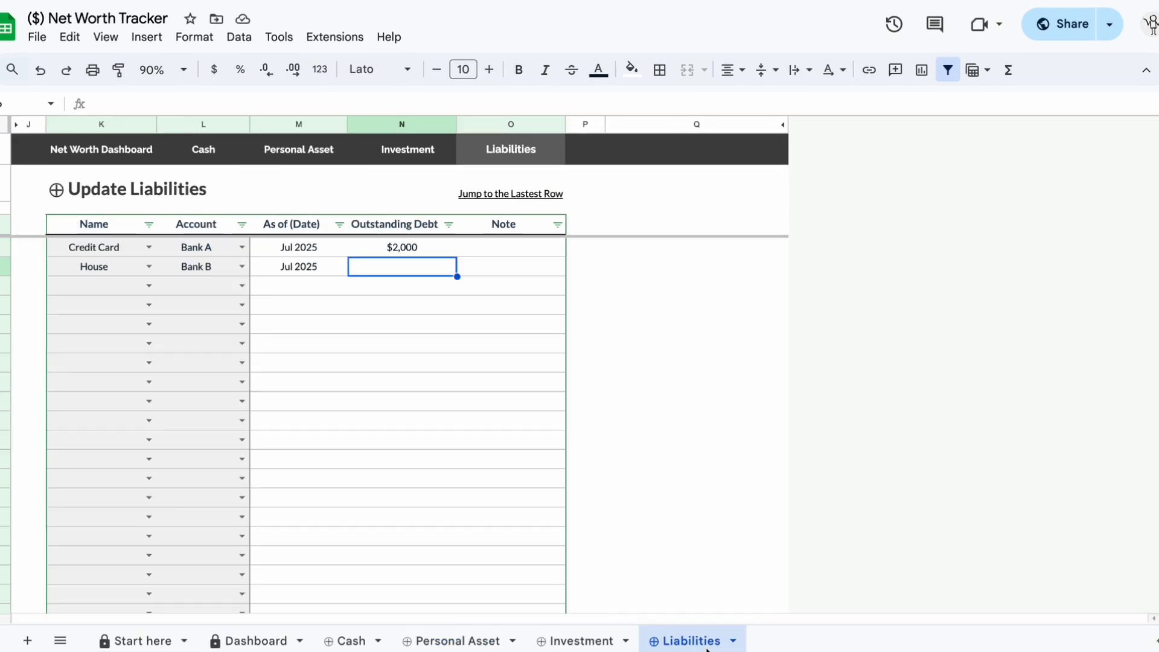
Step: Enter the House liability's outstanding debt as $150,000 for Jul 2025 and $100,000 for Aug 2025
{"action": "type", "text": "150000"}
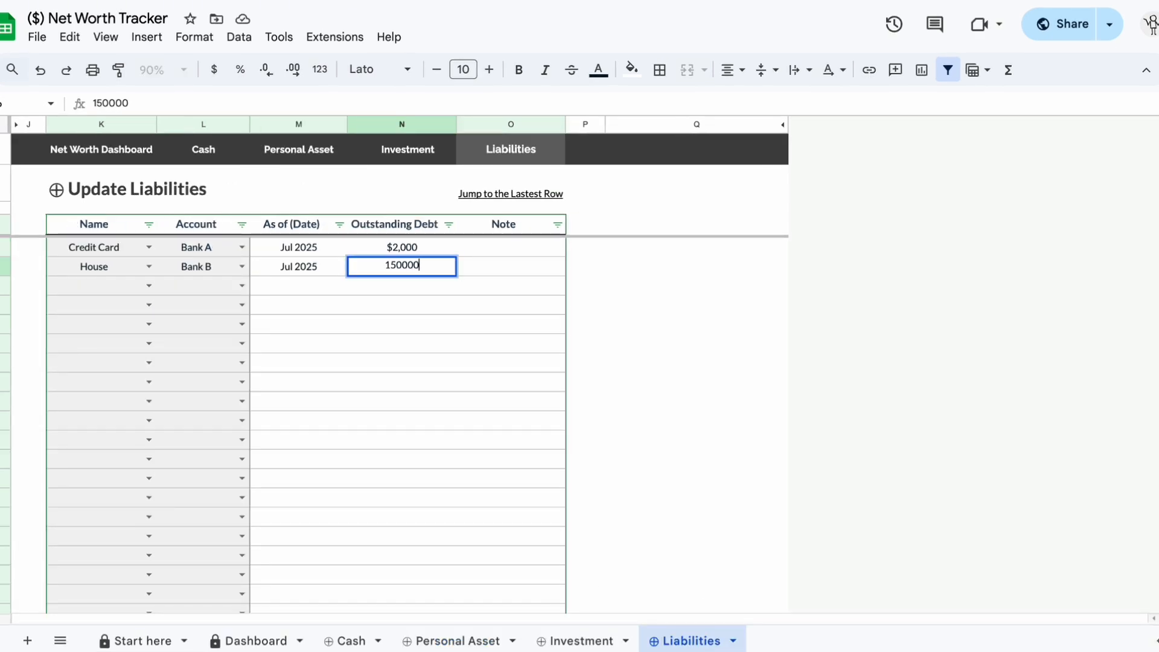
{"action": "key", "text": "Return"}
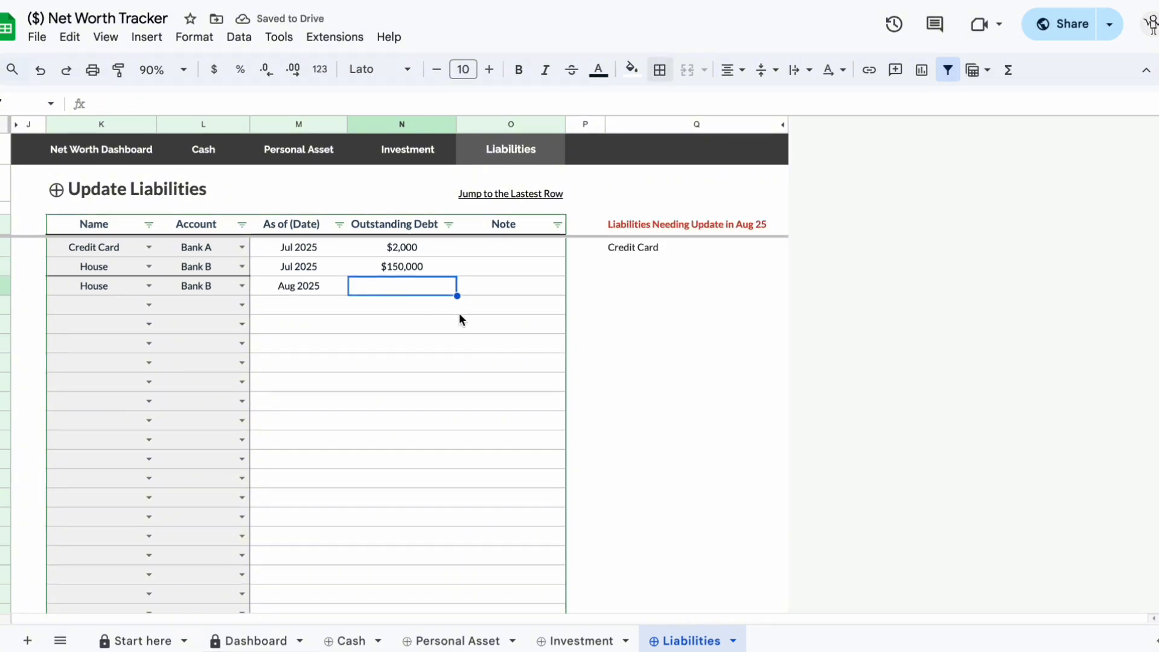
{"action": "type", "text": "100000"}
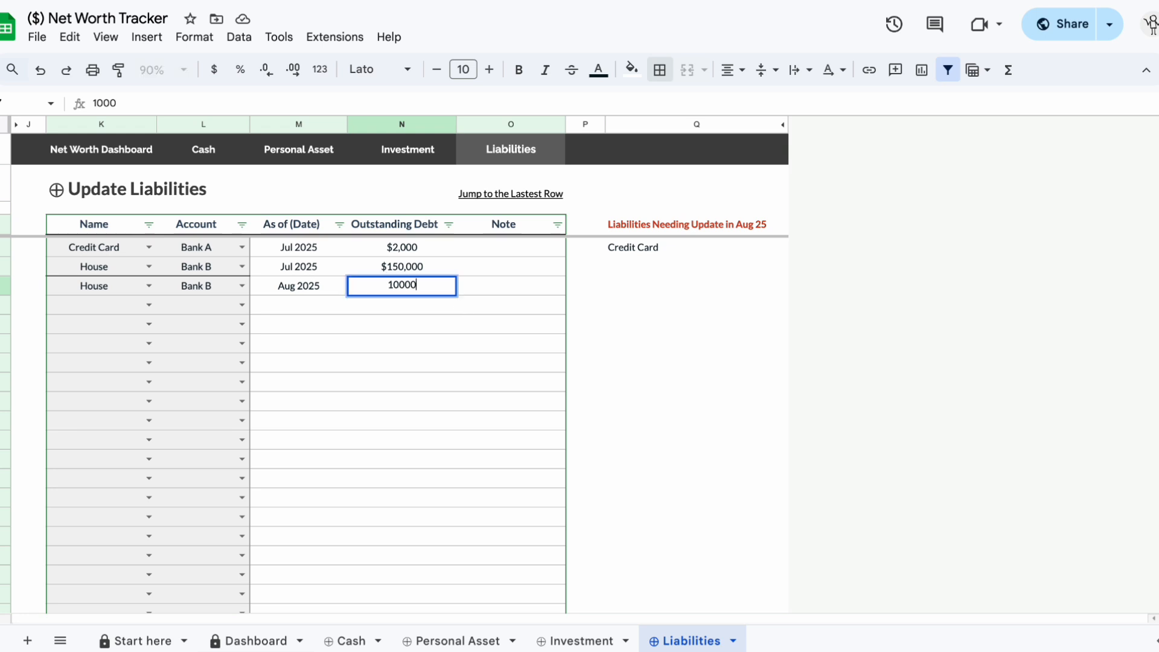
{"action": "key", "text": "Return"}
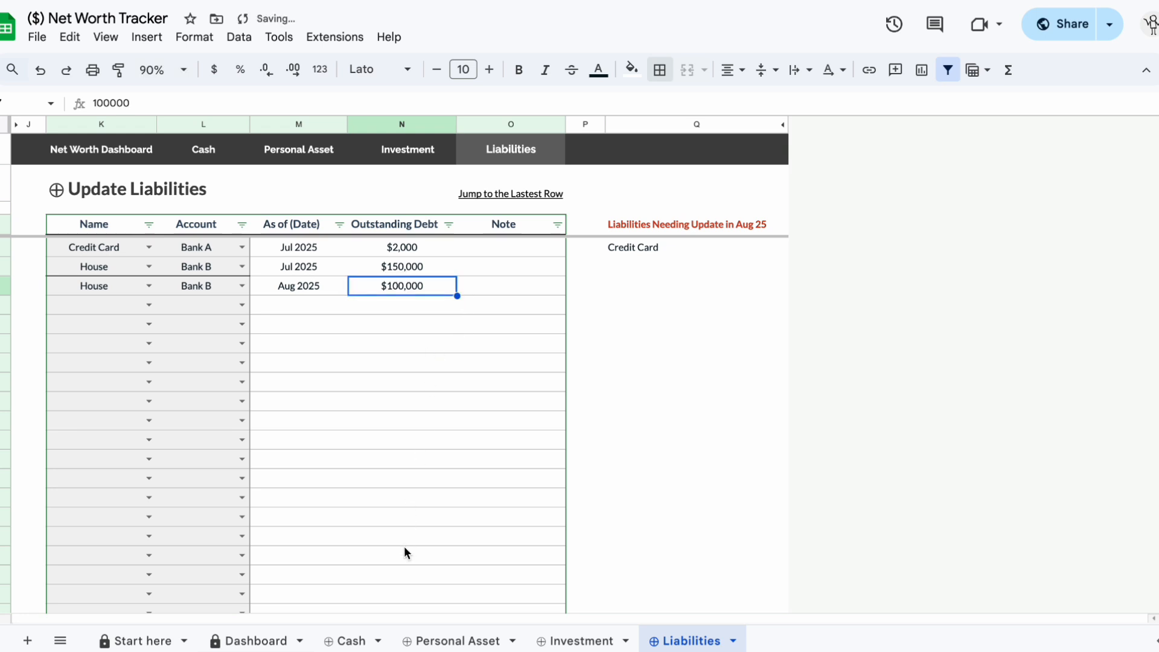
Step: On the Personal Asset sheet, copy the House entry to the next row and set its date to Aug 2025
{"action": "left_click", "coordinate": [441, 642]}
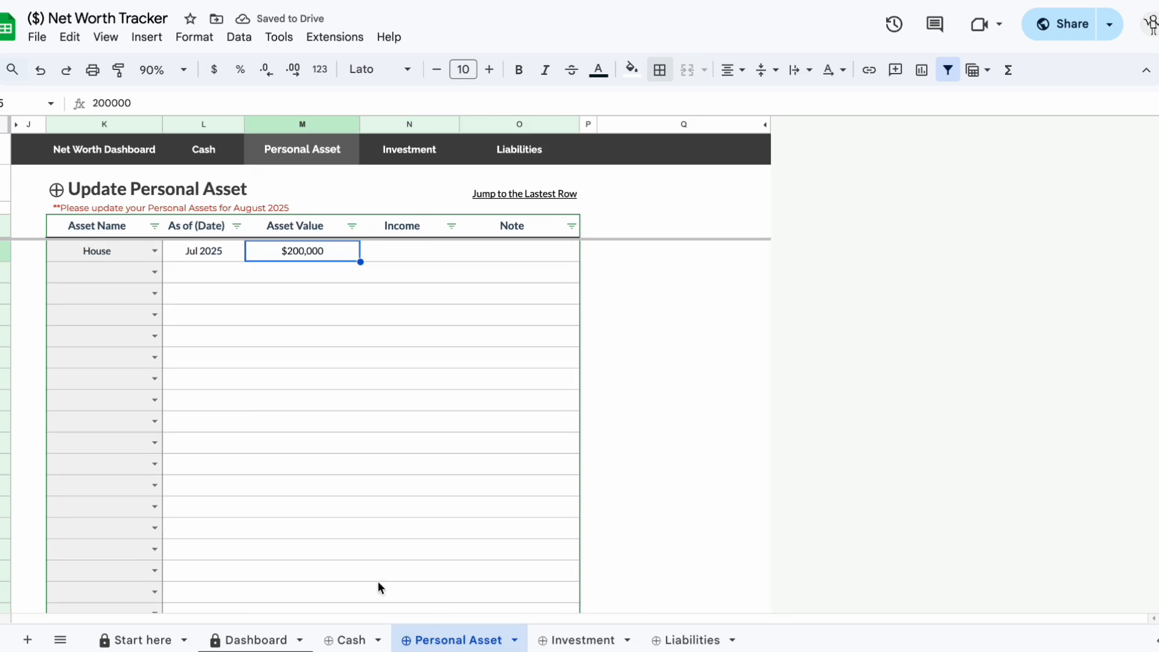
{"action": "left_click_drag", "start_coordinate": [105, 249], "coordinate": [295, 254]}
{"action": "key", "text": "ctrl+c"}
{"action": "left_click", "coordinate": [127, 269]}
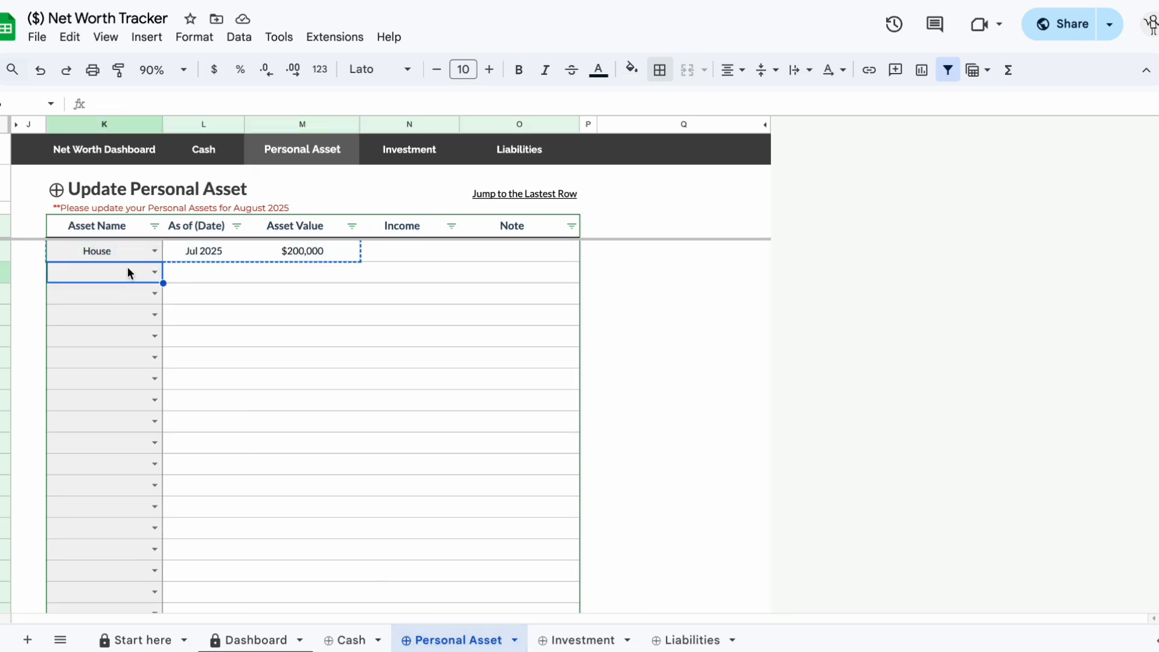
{"action": "key", "text": "ctrl+v"}
{"action": "left_click", "coordinate": [289, 275]}
{"action": "double_click", "coordinate": [236, 275]}
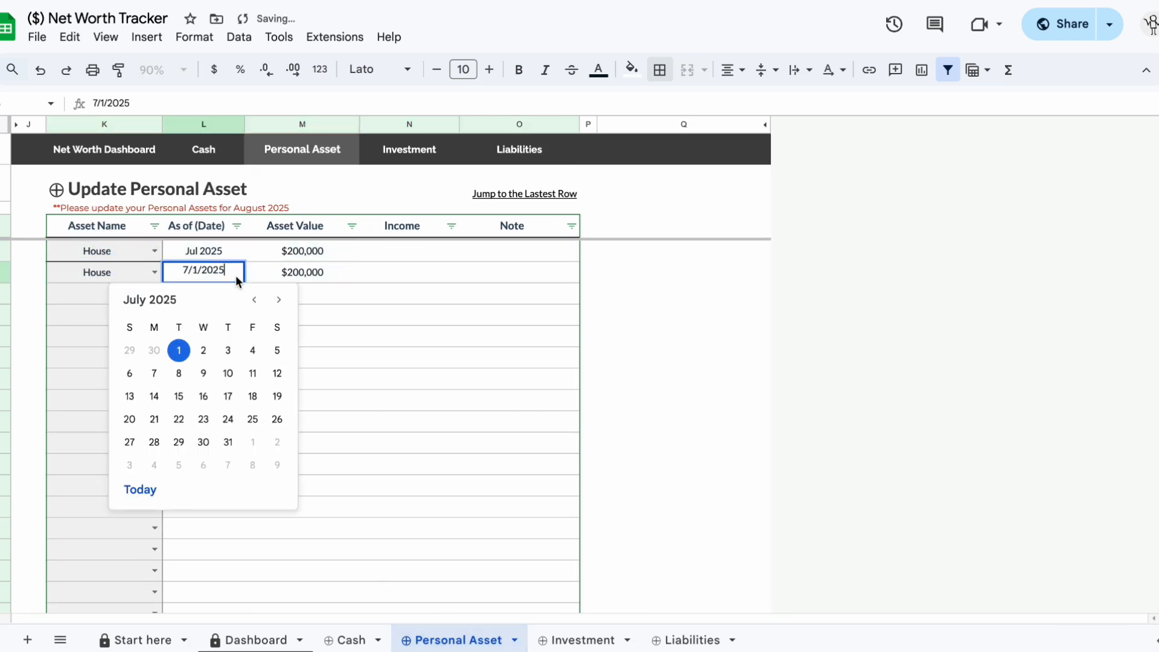
{"action": "left_click", "coordinate": [280, 298]}
{"action": "left_click", "coordinate": [257, 349]}
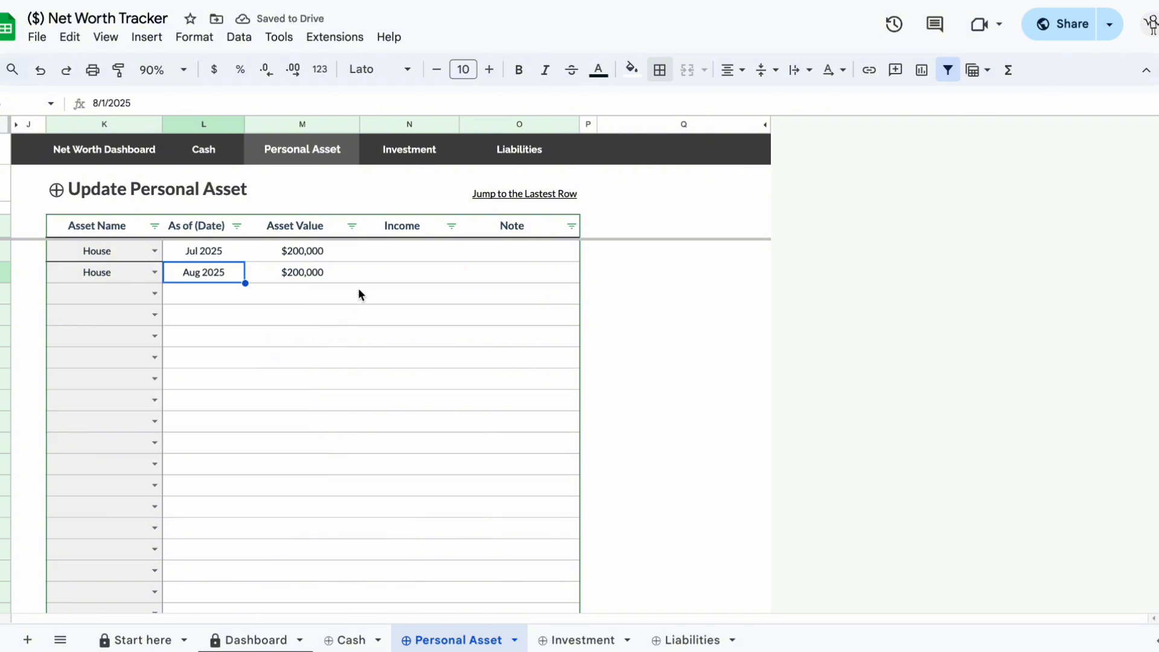
{"action": "left_click", "coordinate": [335, 278]}
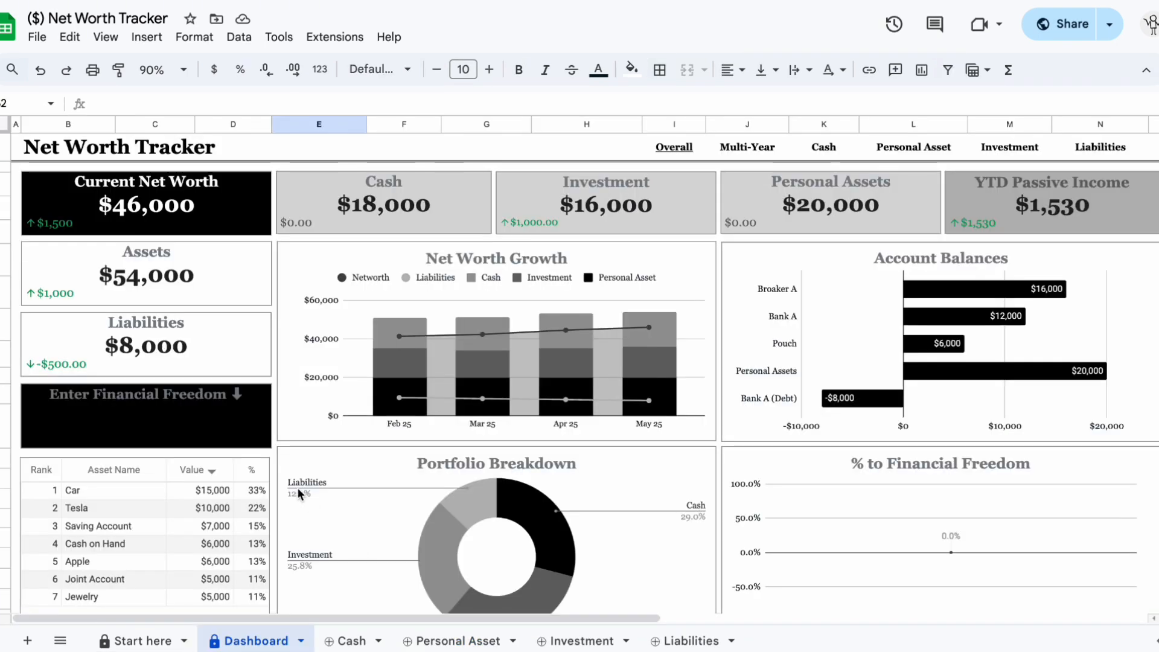
Step: Set the Financial Freedom goal on the Dashboard to $3,000,000
{"action": "left_click", "coordinate": [255, 437]}
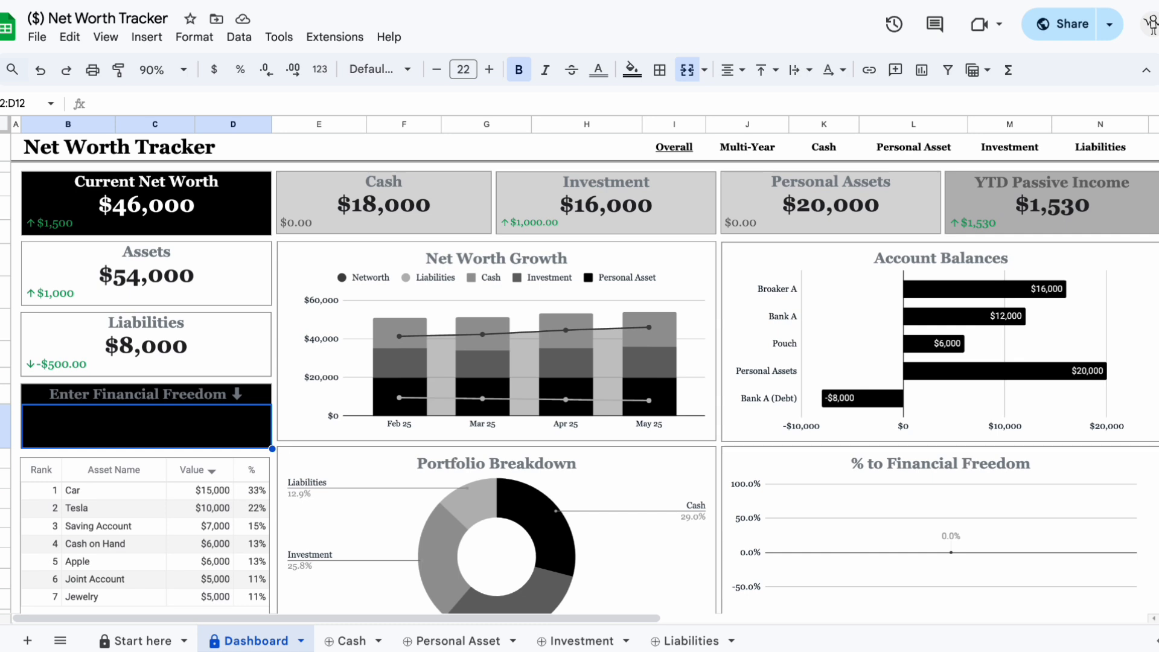
{"action": "type", "text": "3000000"}
{"action": "key", "text": "Return"}
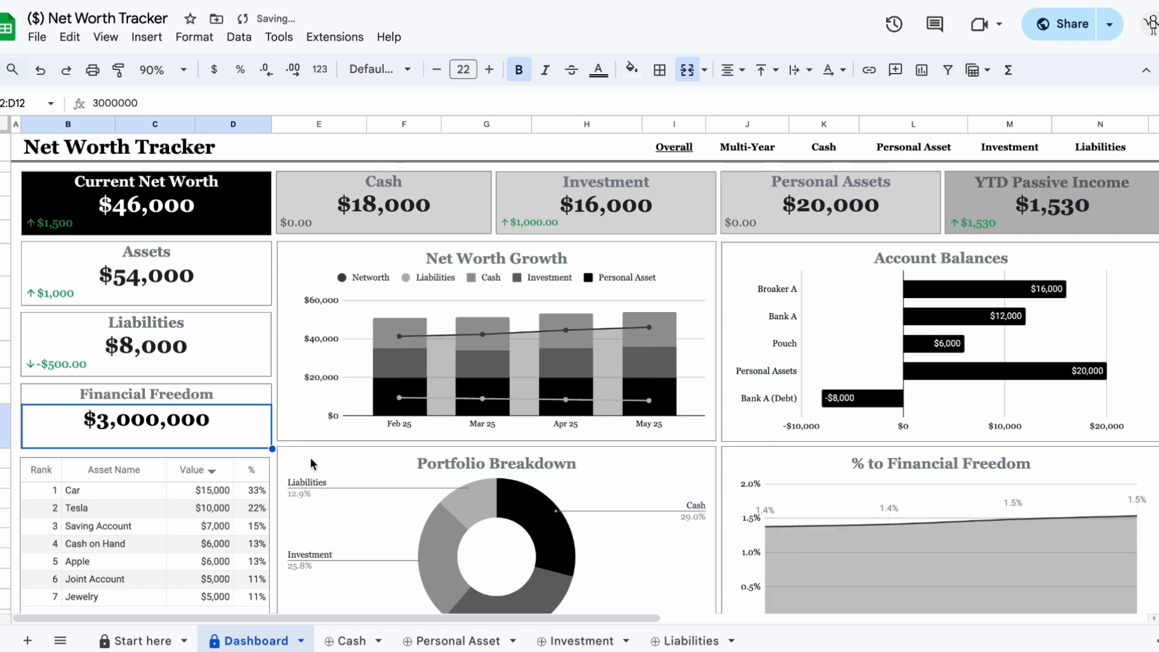
Step: Try changing the second and third Net Worth Milestones to $20,000 and $80,000
{"action": "scroll", "coordinate": [310, 458], "scroll_direction": "down", "scroll_amount": 5}
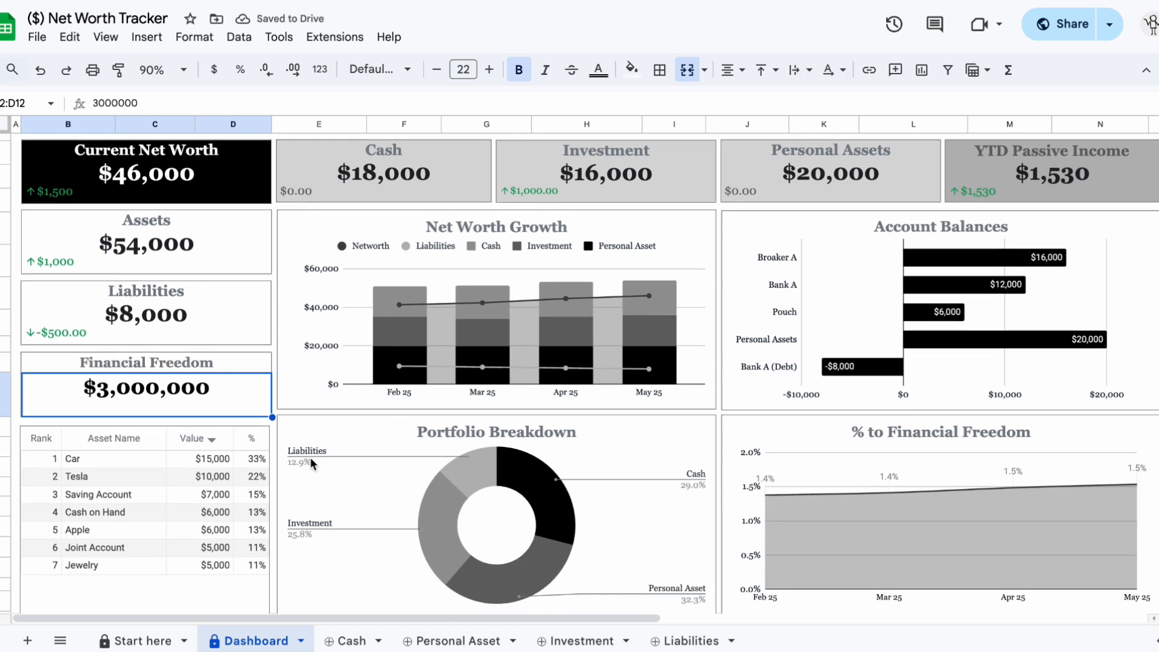
{"action": "scroll", "coordinate": [309, 457], "scroll_direction": "down", "scroll_amount": 2}
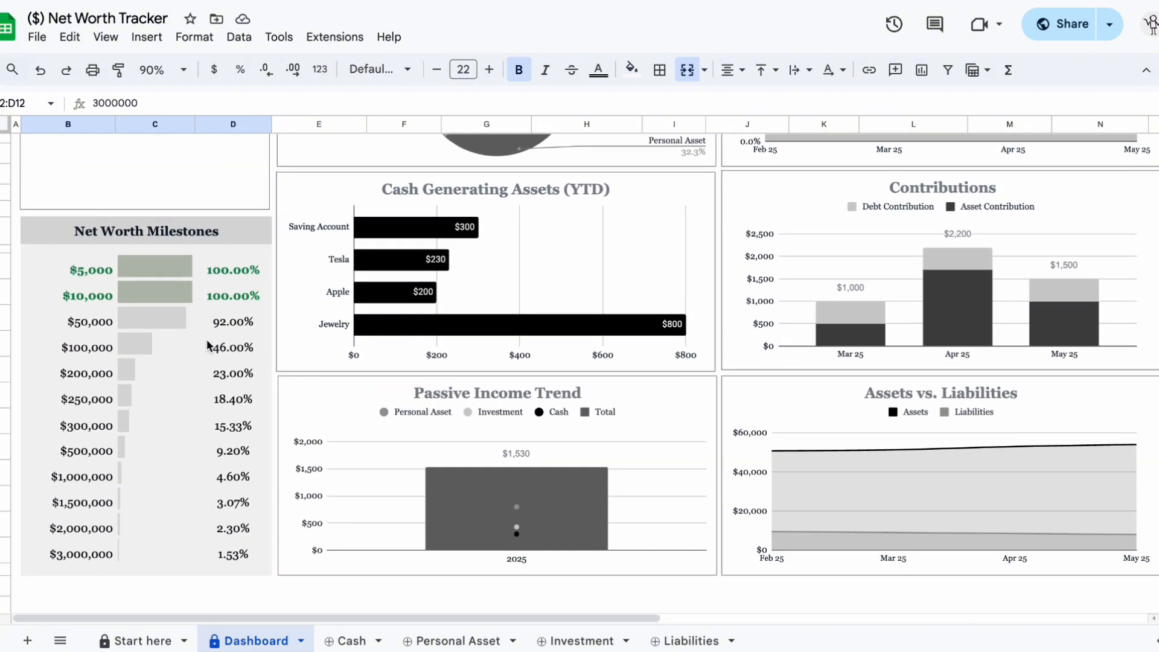
{"action": "left_click", "coordinate": [115, 295]}
{"action": "type", "text": "20000"}
{"action": "key", "text": "Return"}
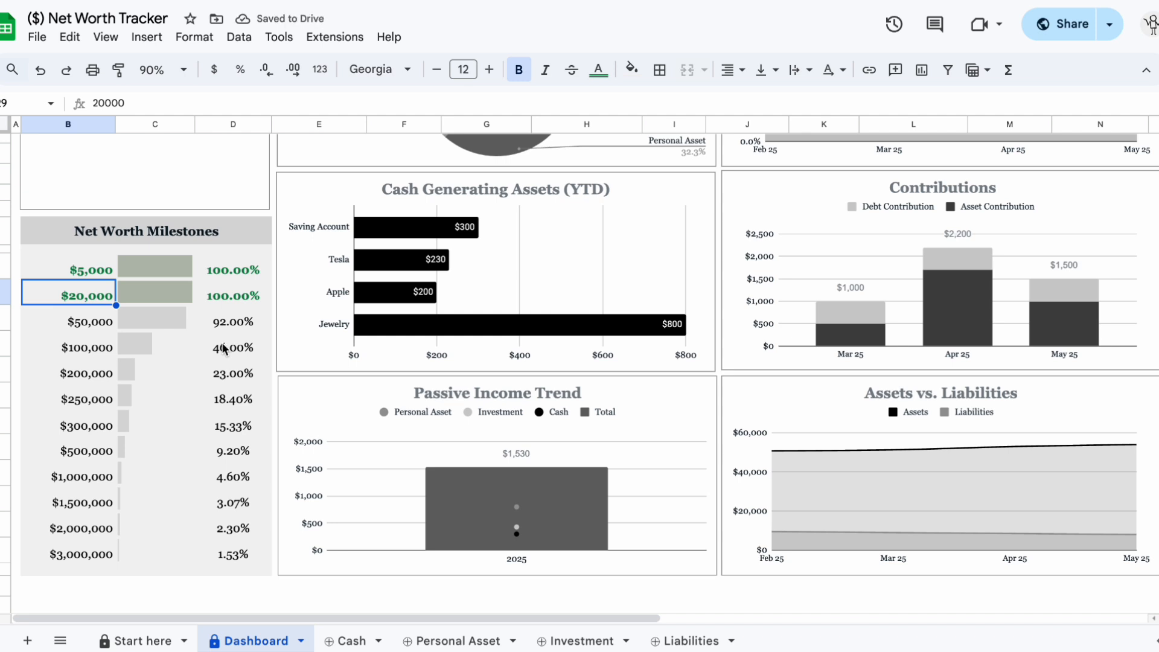
{"action": "key", "text": "Down"}
{"action": "type", "text": "80000"}
{"action": "key", "text": "Return"}
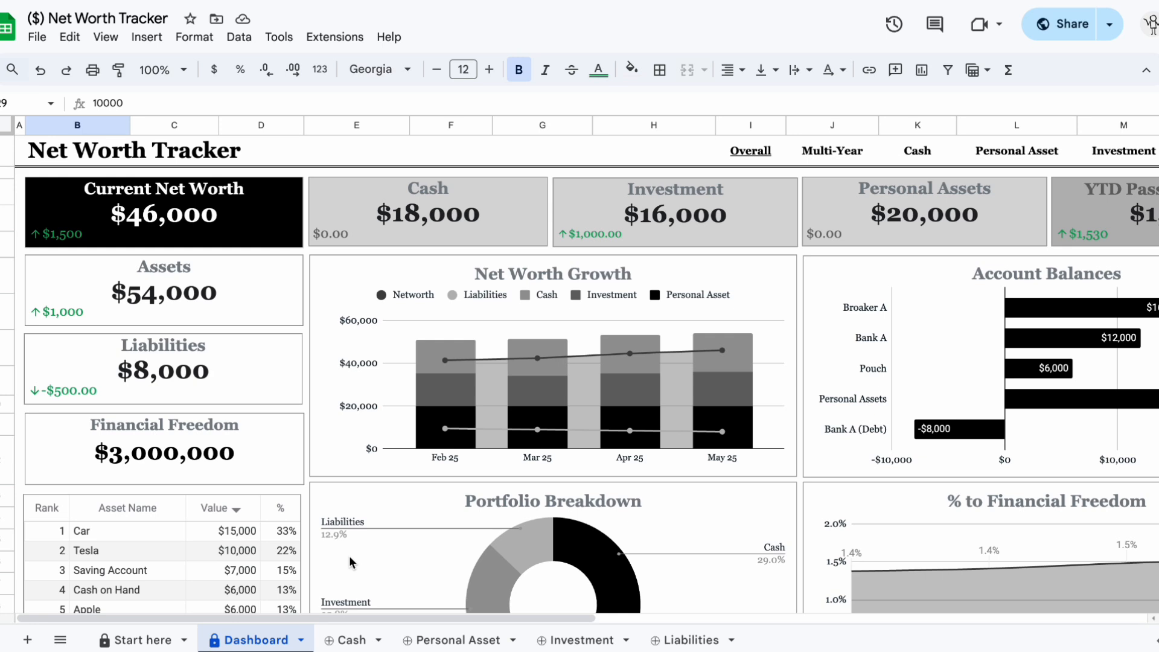
Step: Set the Dashboard's zoom level to 90%
{"action": "left_click", "coordinate": [161, 70]}
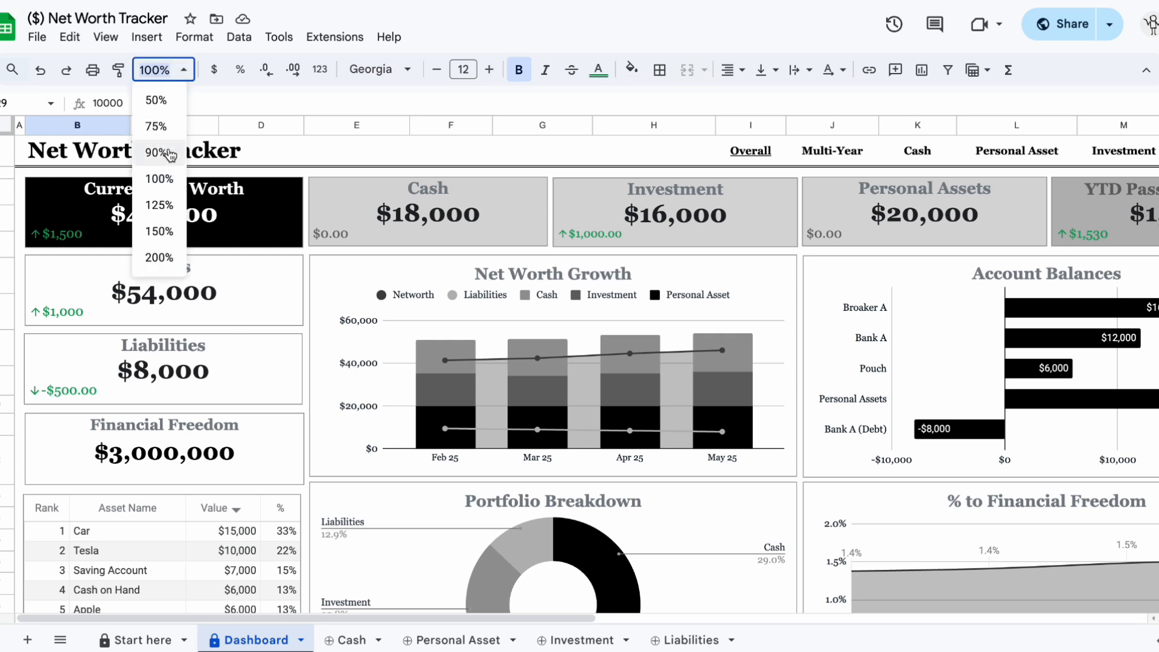
{"action": "left_click", "coordinate": [157, 152]}
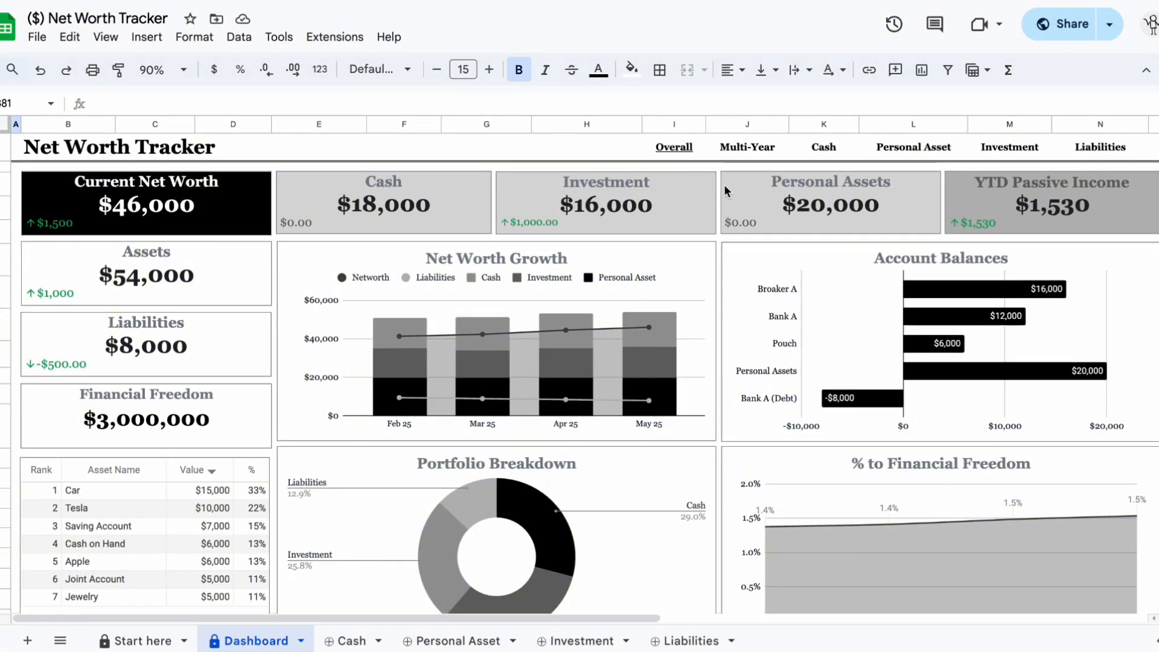
{"action": "left_click", "coordinate": [398, 83]}
Step: Go to the Cash section of the Dashboard through its link and look over the cash charts and milestones
{"action": "left_click", "coordinate": [839, 147]}
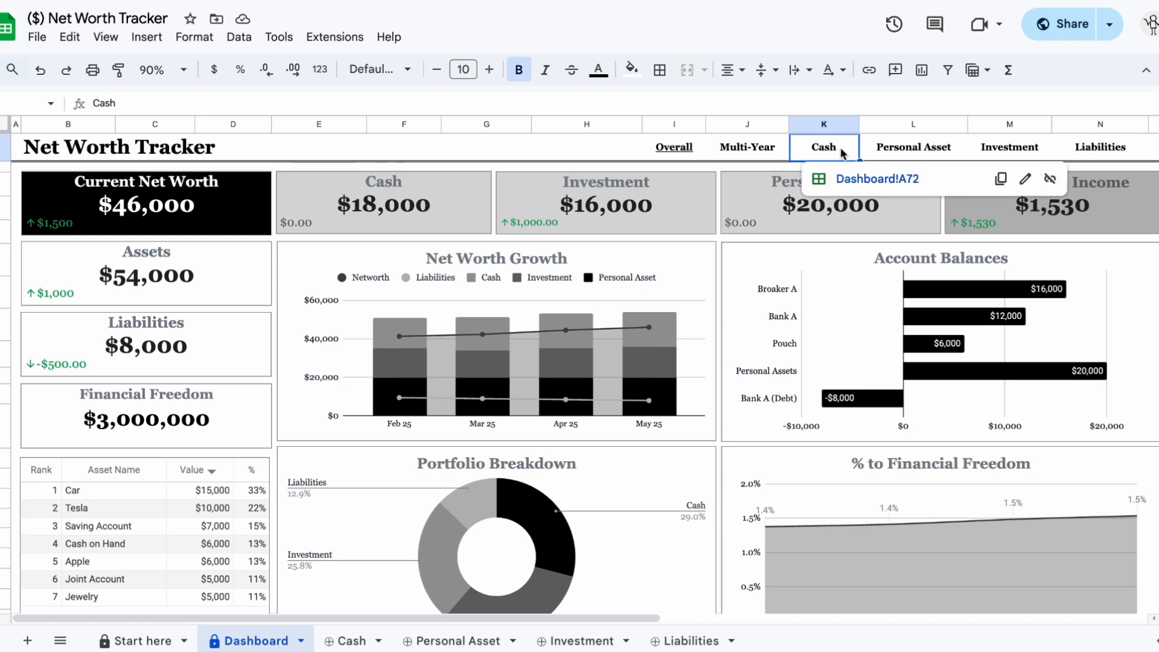
{"action": "left_click", "coordinate": [880, 179]}
{"action": "scroll", "coordinate": [878, 181], "scroll_direction": "down", "scroll_amount": 3}
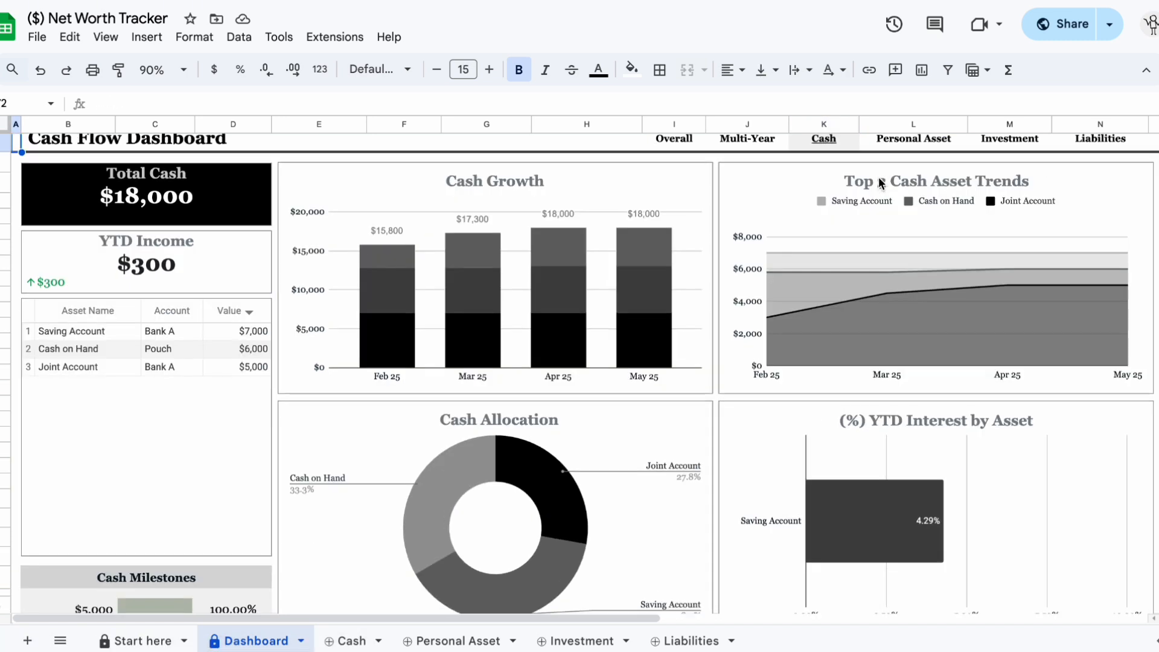
{"action": "scroll", "coordinate": [879, 176], "scroll_direction": "down", "scroll_amount": 2}
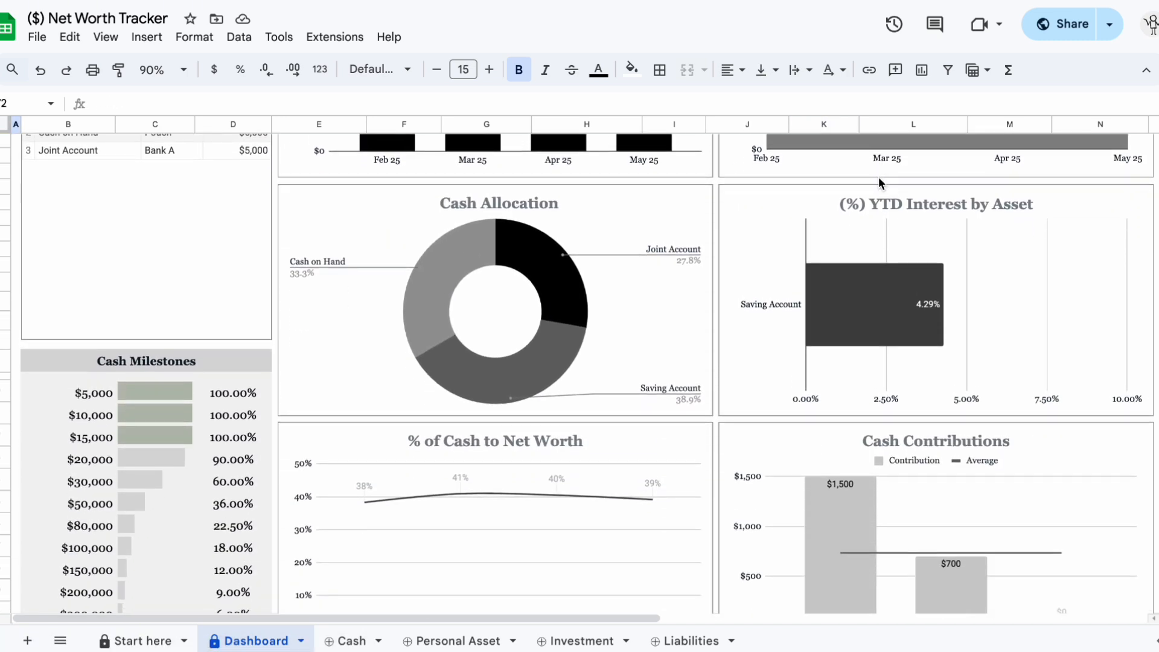
{"action": "scroll", "coordinate": [878, 177], "scroll_direction": "up", "scroll_amount": 4}
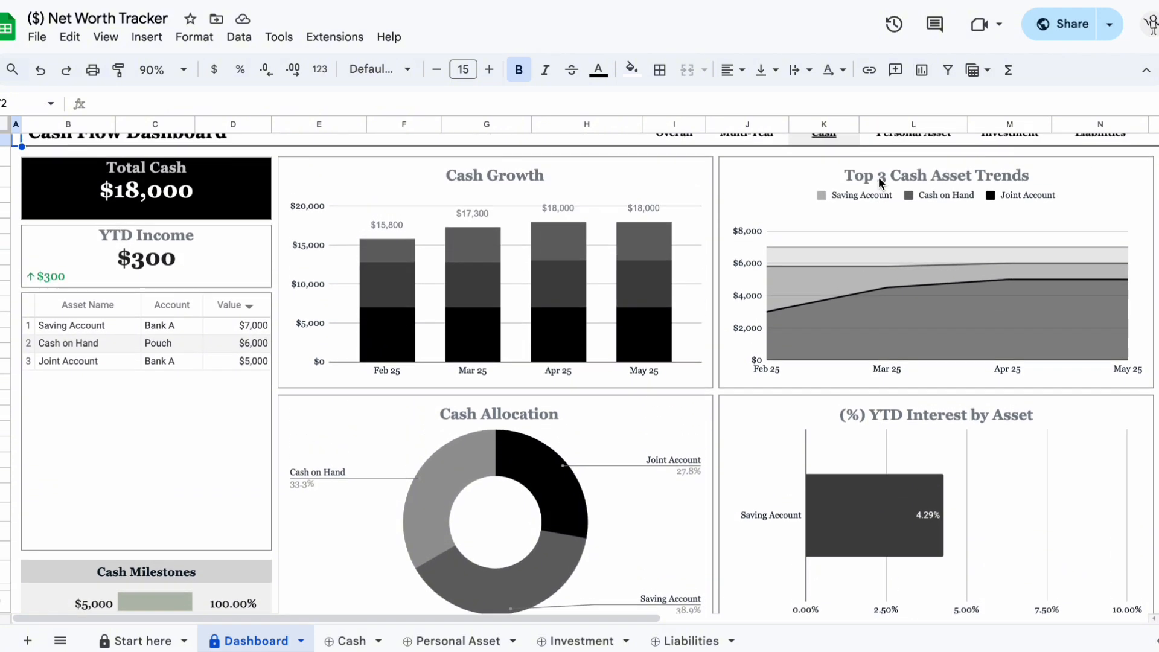
Step: Go to the Multi-Year section through its link and examine the Multi-Year Snapshot and Net Worth Growth charts
{"action": "left_click", "coordinate": [775, 146]}
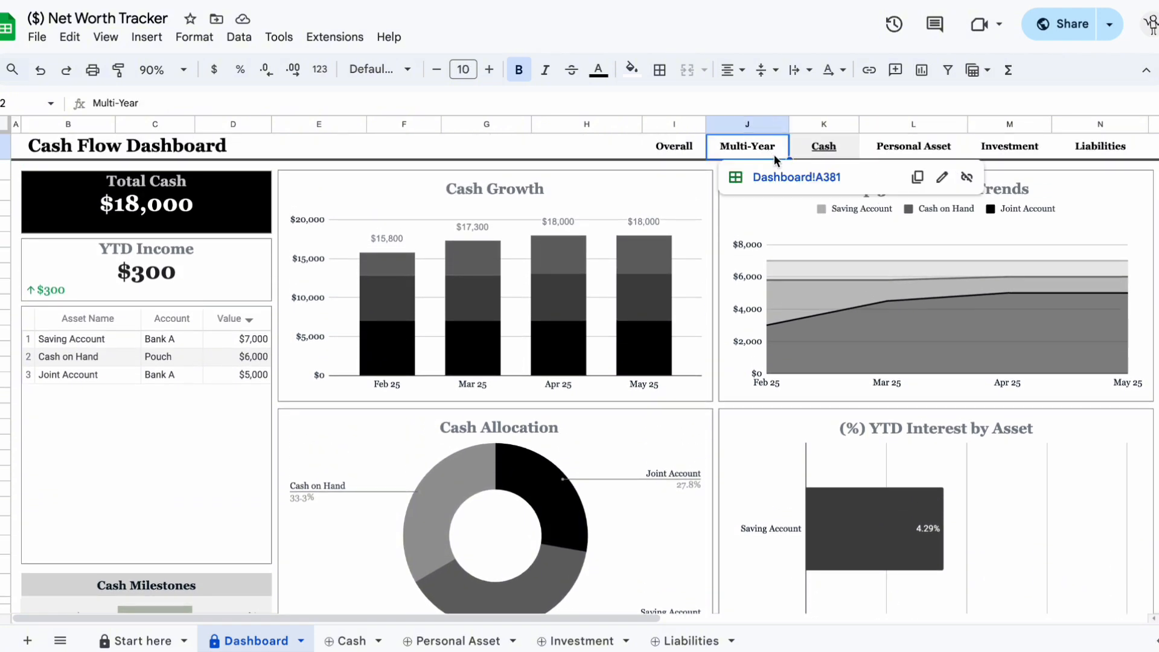
{"action": "left_click", "coordinate": [783, 173]}
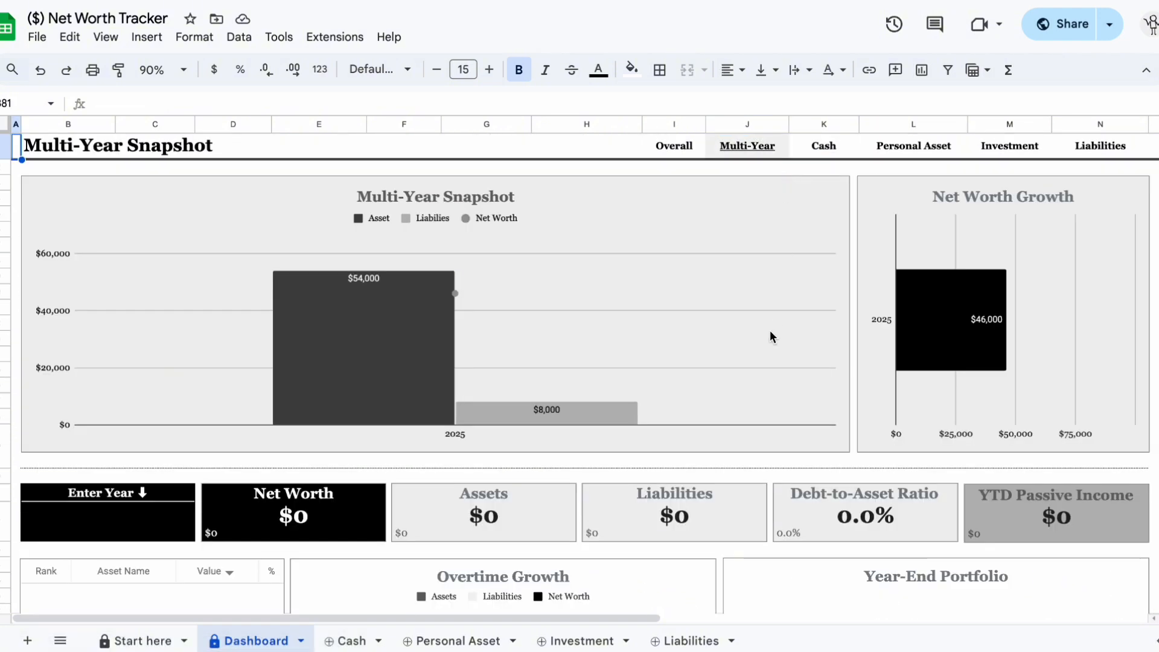
{"action": "left_click", "coordinate": [352, 356]}
{"action": "mouse_move", "coordinate": [487, 409]}
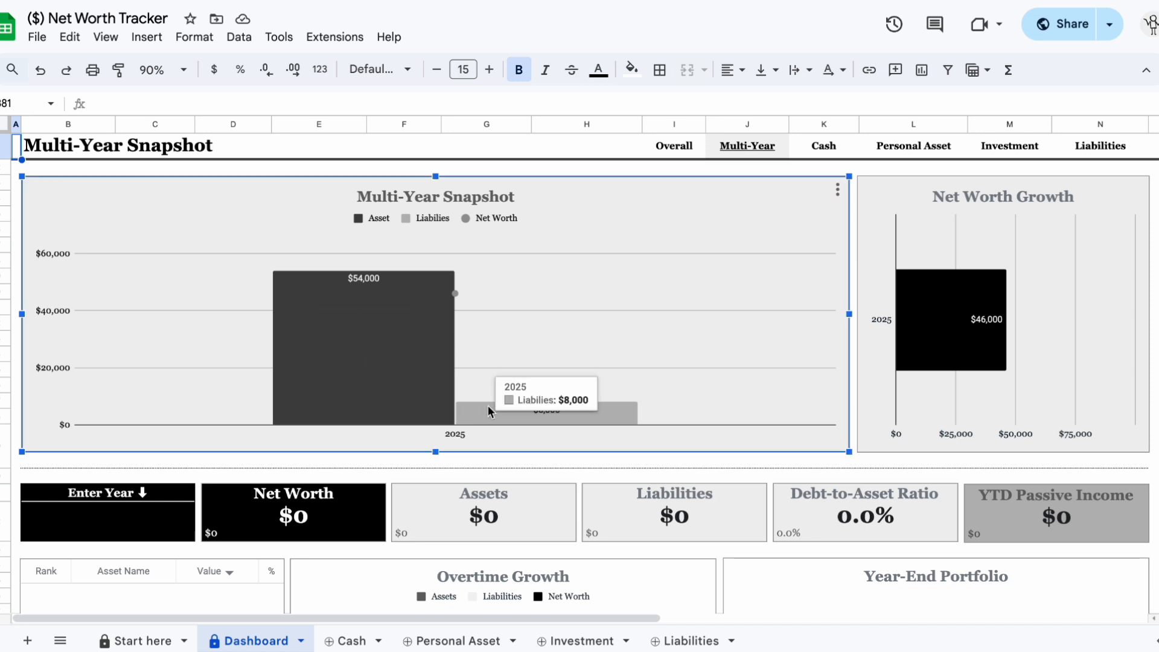
{"action": "left_click", "coordinate": [988, 335]}
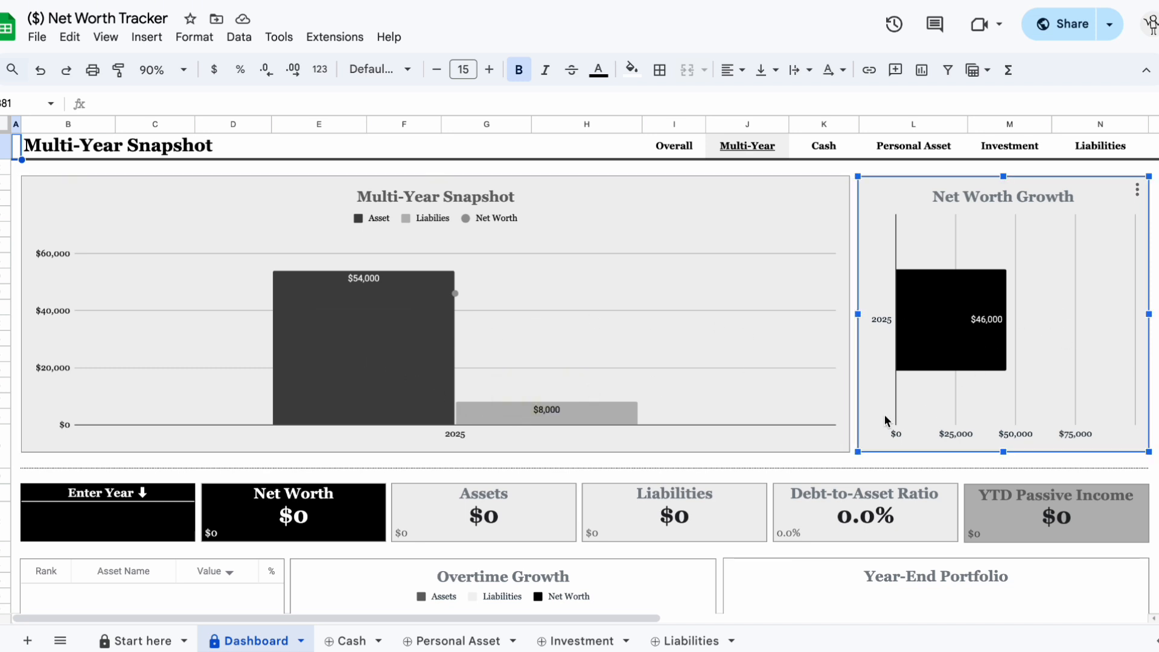
Step: Enter 2025 as the year in the Multi-Year Snapshot and look over that year's tables and charts
{"action": "left_click", "coordinate": [171, 519]}
{"action": "type", "text": "2025"}
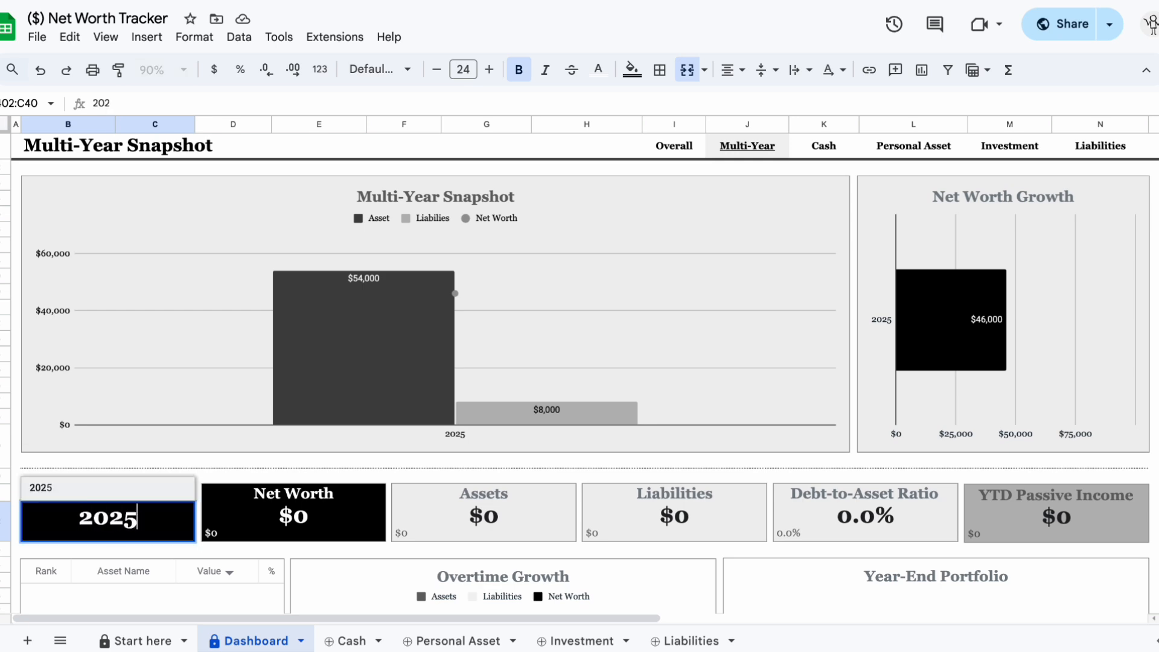
{"action": "left_click", "coordinate": [143, 489]}
{"action": "scroll", "coordinate": [267, 560], "scroll_direction": "down", "scroll_amount": 3}
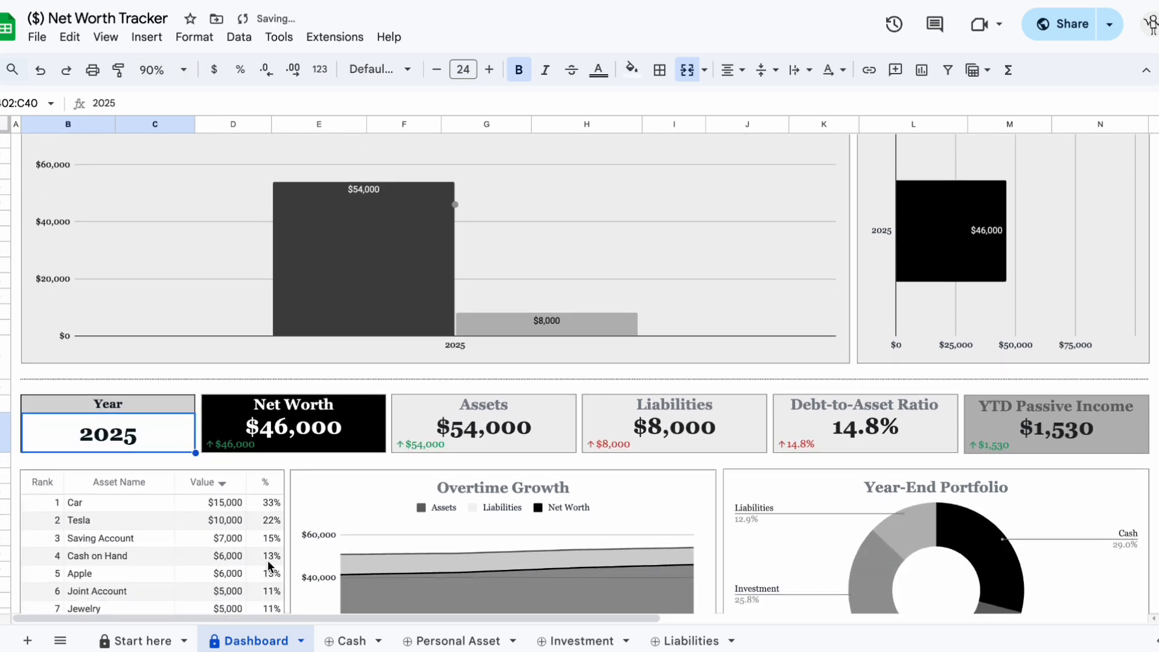
{"action": "scroll", "coordinate": [267, 560], "scroll_direction": "down", "scroll_amount": 5}
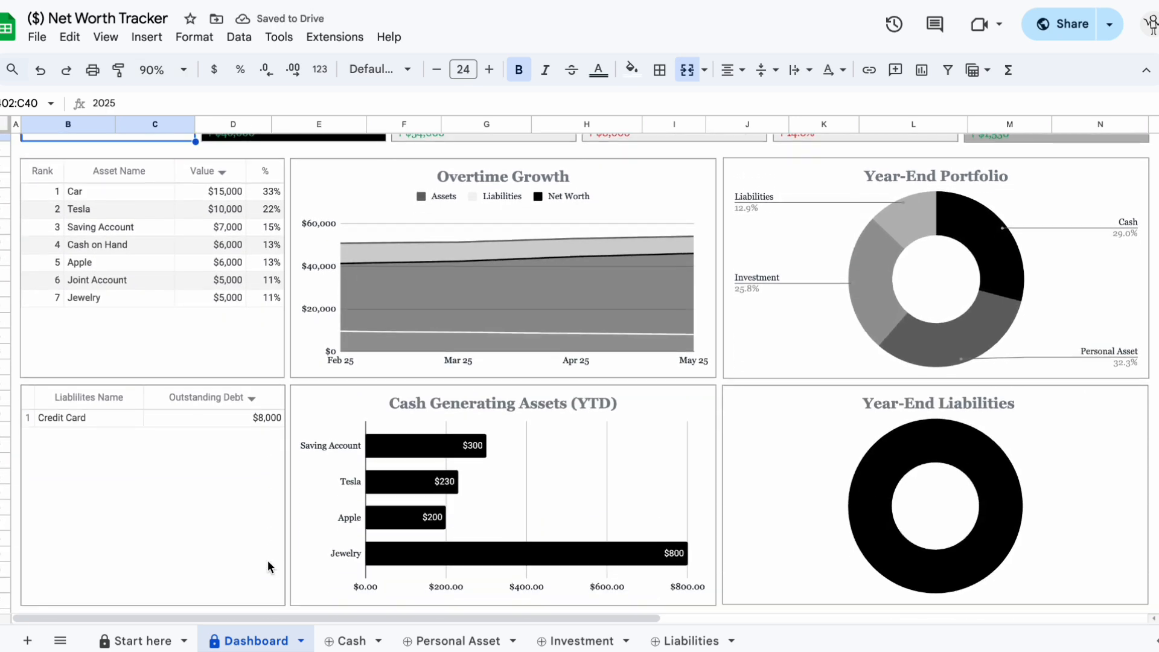
Step: Return to the overall Dashboard and inspect the Portfolio Breakdown and % to Financial Freedom charts
{"action": "key", "text": "ctrl+Home"}
{"action": "left_click", "coordinate": [525, 501]}
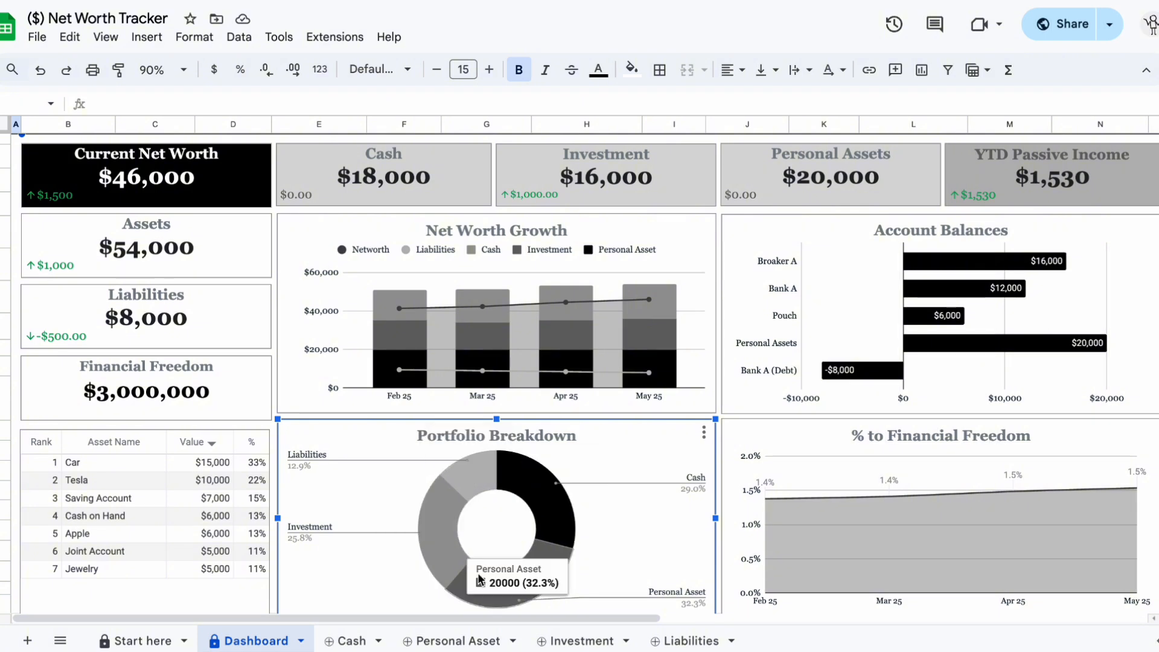
{"action": "left_click", "coordinate": [783, 530]}
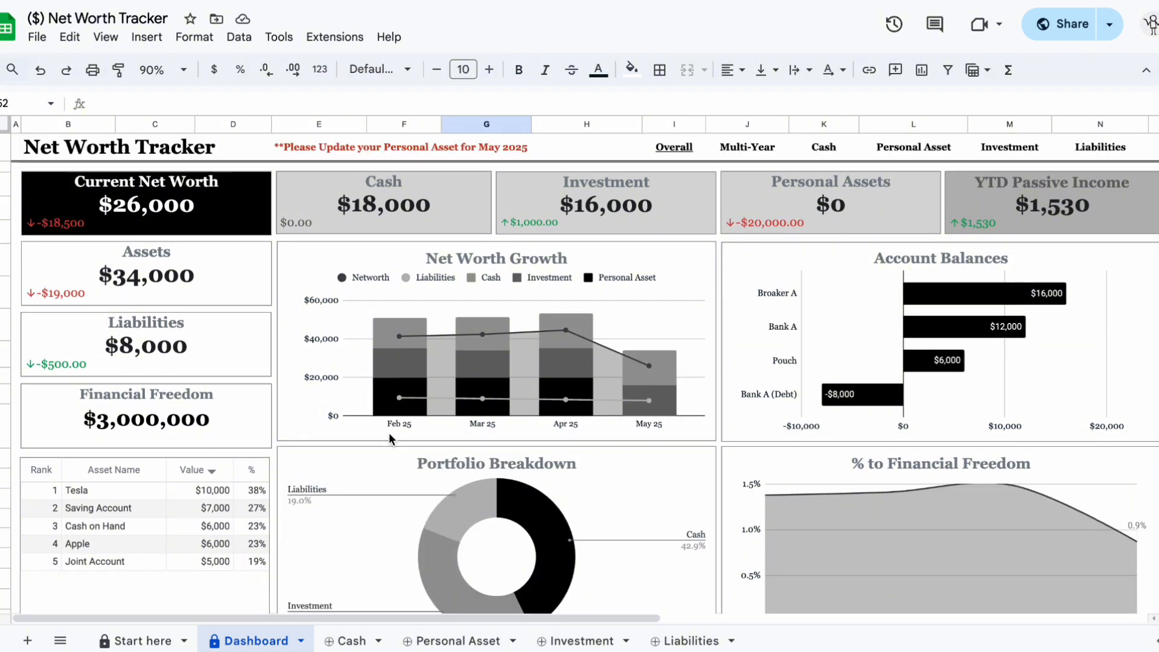